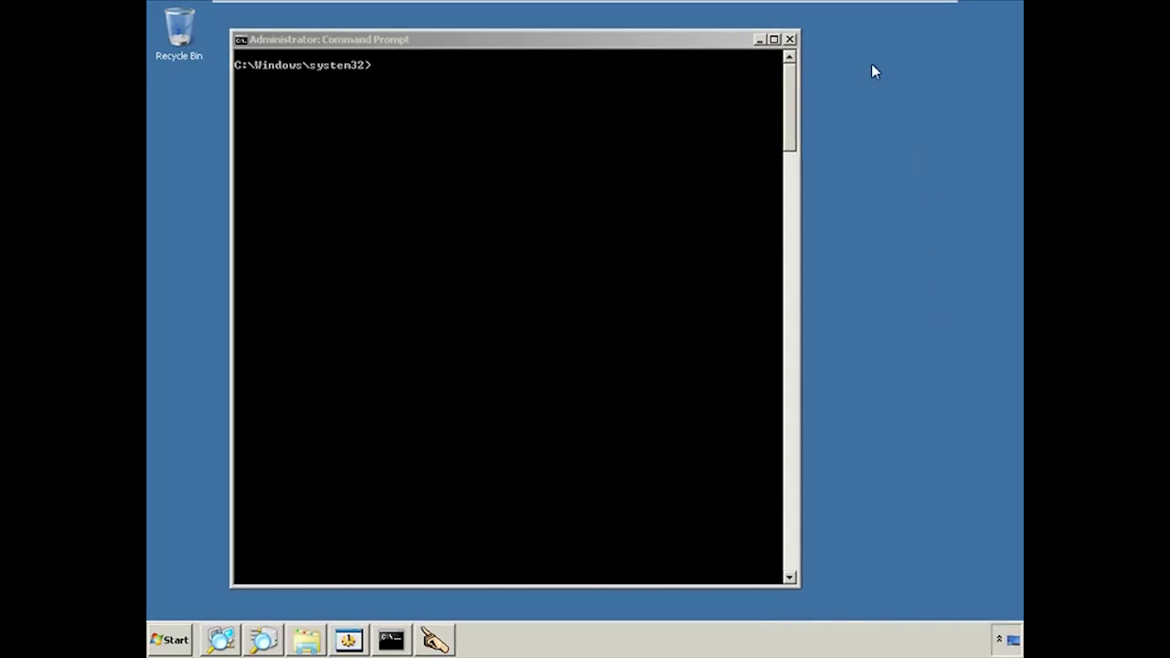
- Run ipconfig/all in the Command Prompt to display the server's full IP configuration
{"action": "left_click", "coordinate": [667, 40]}
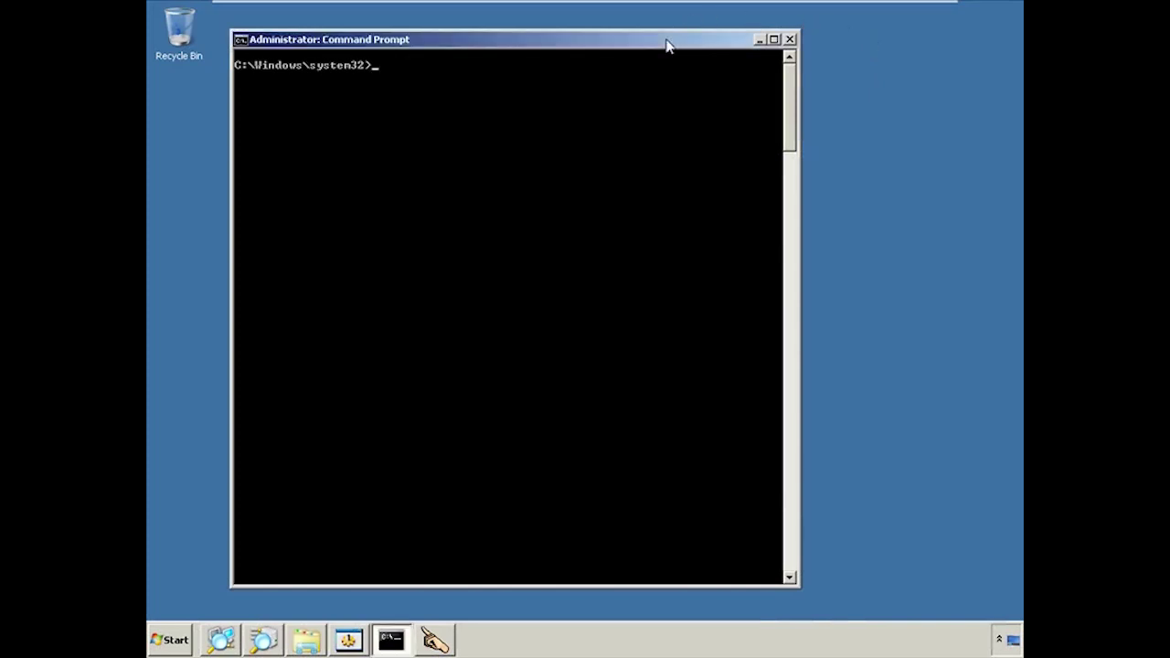
{"action": "type", "text": "ipconfig/all"}
{"action": "key", "text": "Return"}
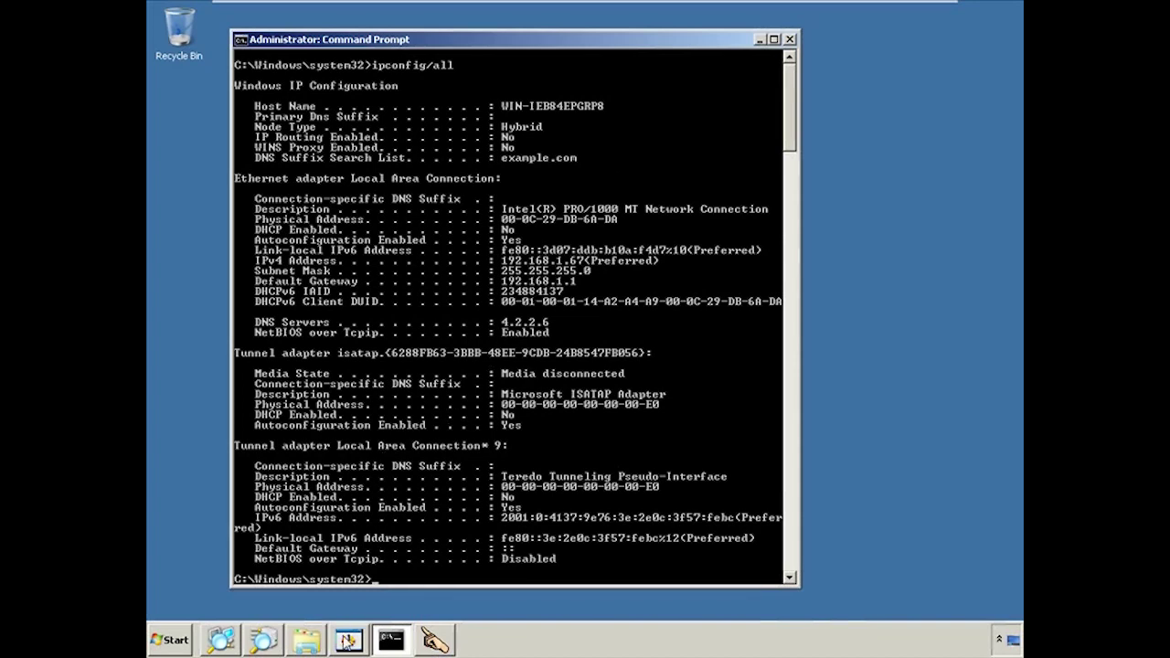
- Bring up the Network window to view the computers on the network
{"action": "left_click", "coordinate": [310, 645]}
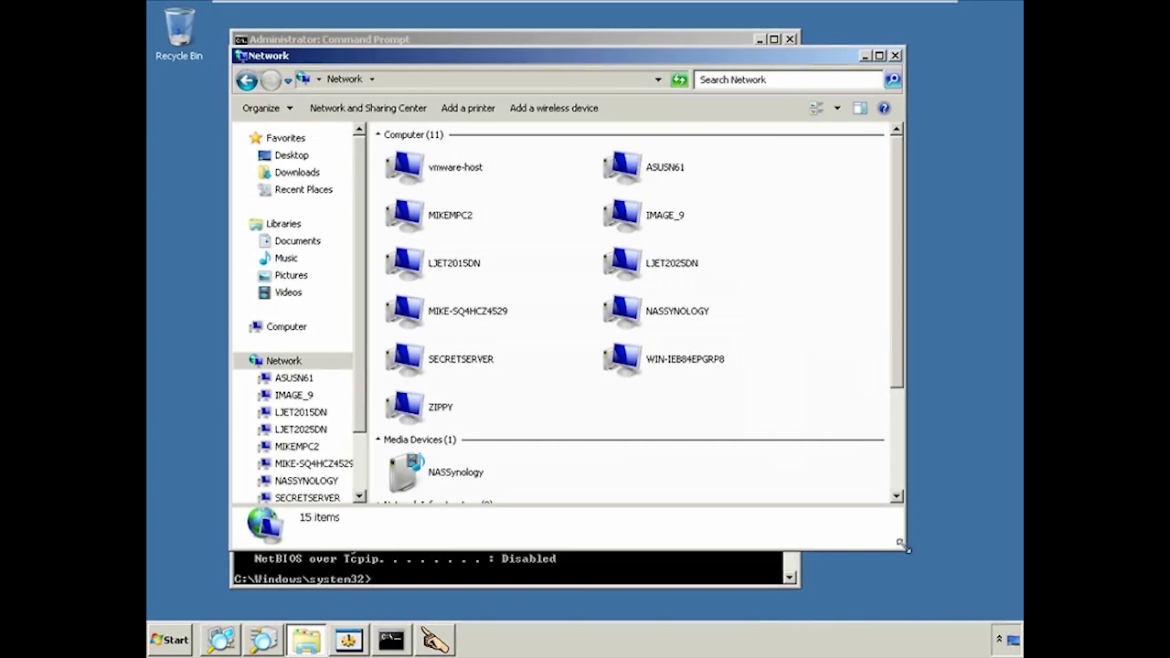
{"action": "left_click", "coordinate": [154, 485]}
- Switch to Advanced IP Scanner and expand the shared folders of host ZIPPY in the scan results
{"action": "mouse_move", "coordinate": [218, 652]}
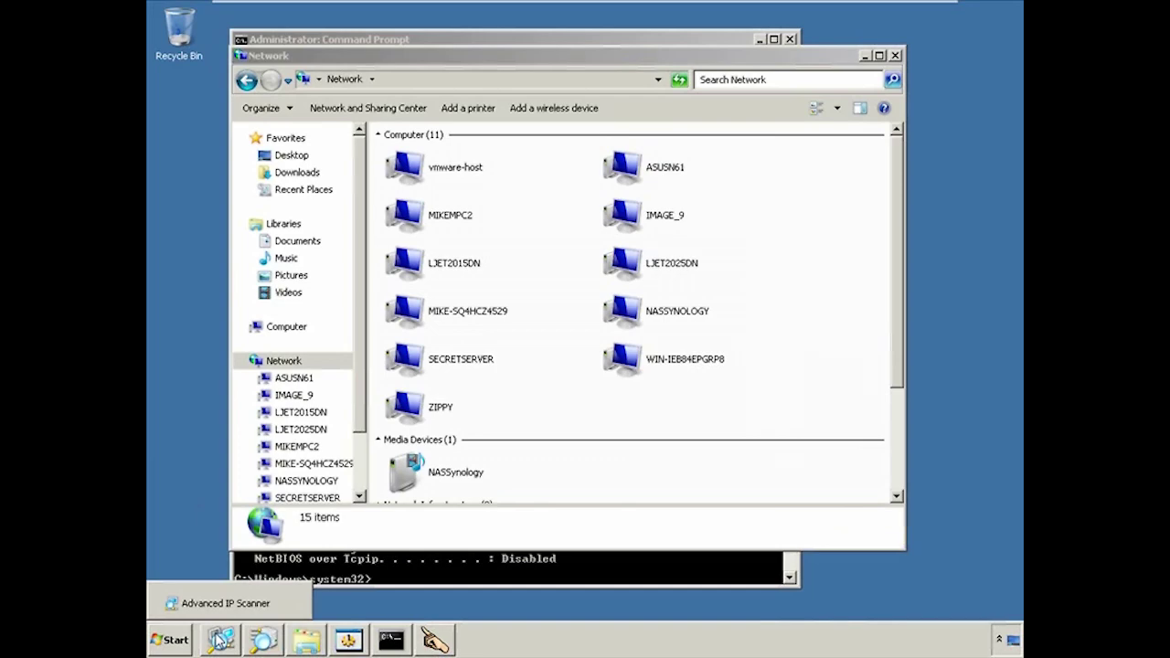
{"action": "left_click", "coordinate": [221, 640]}
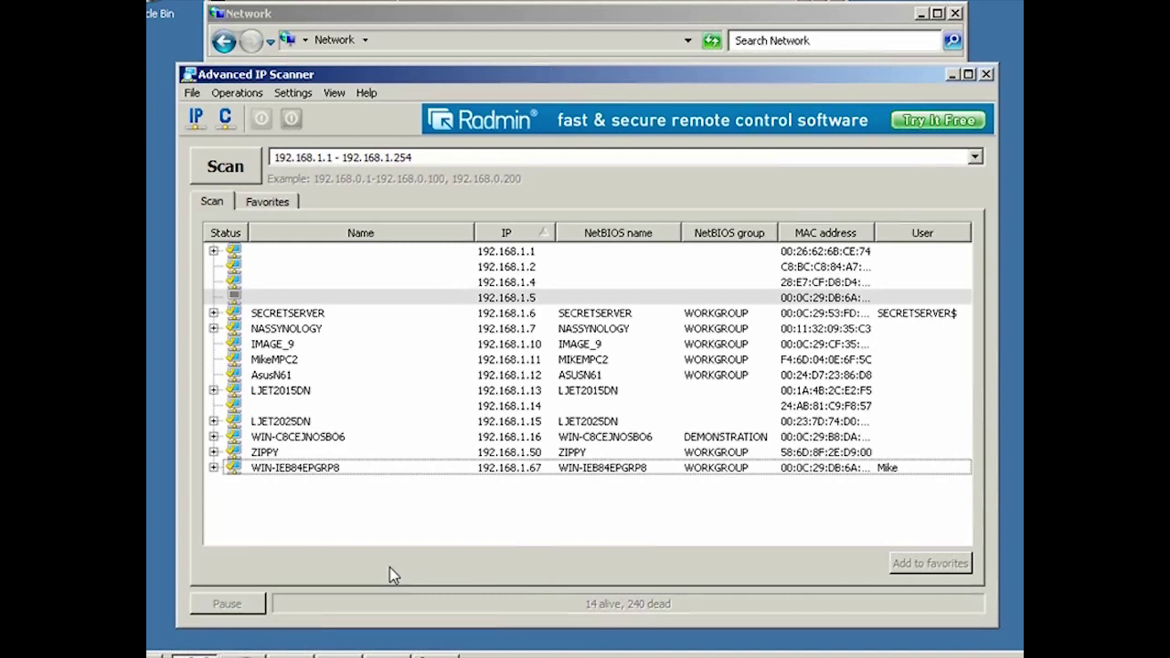
{"action": "left_click", "coordinate": [215, 454]}
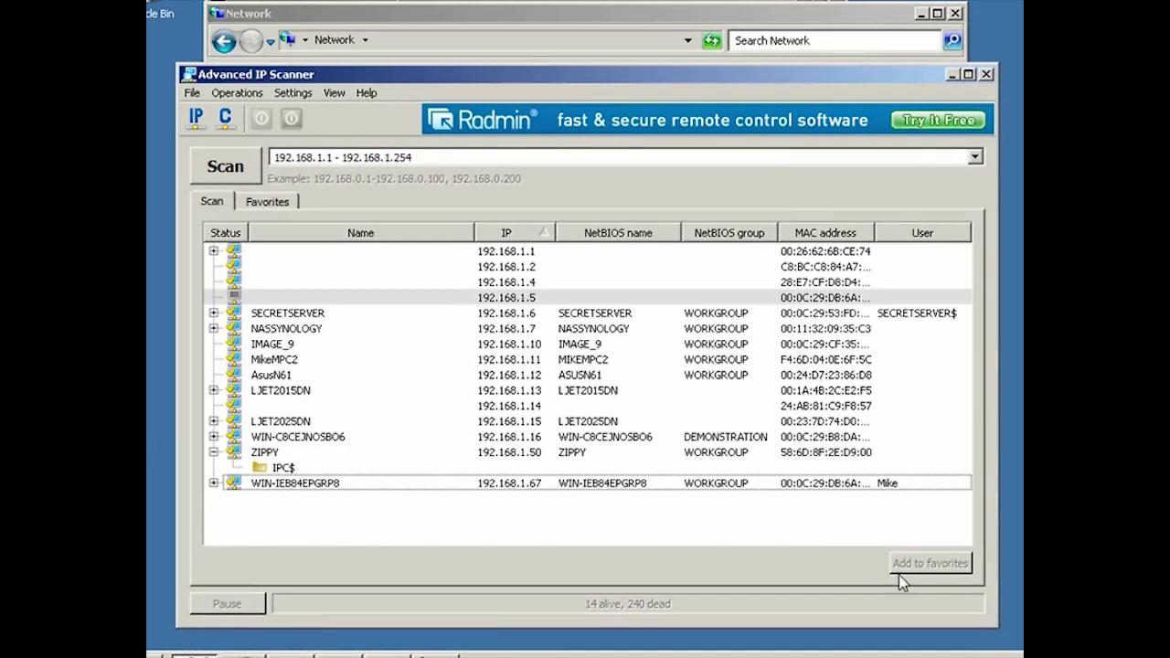
- Widen the MAC address column to show full addresses, and check the user entry for host 192.168.1.67
{"action": "left_click_drag", "start_coordinate": [875, 232], "coordinate": [903, 232]}
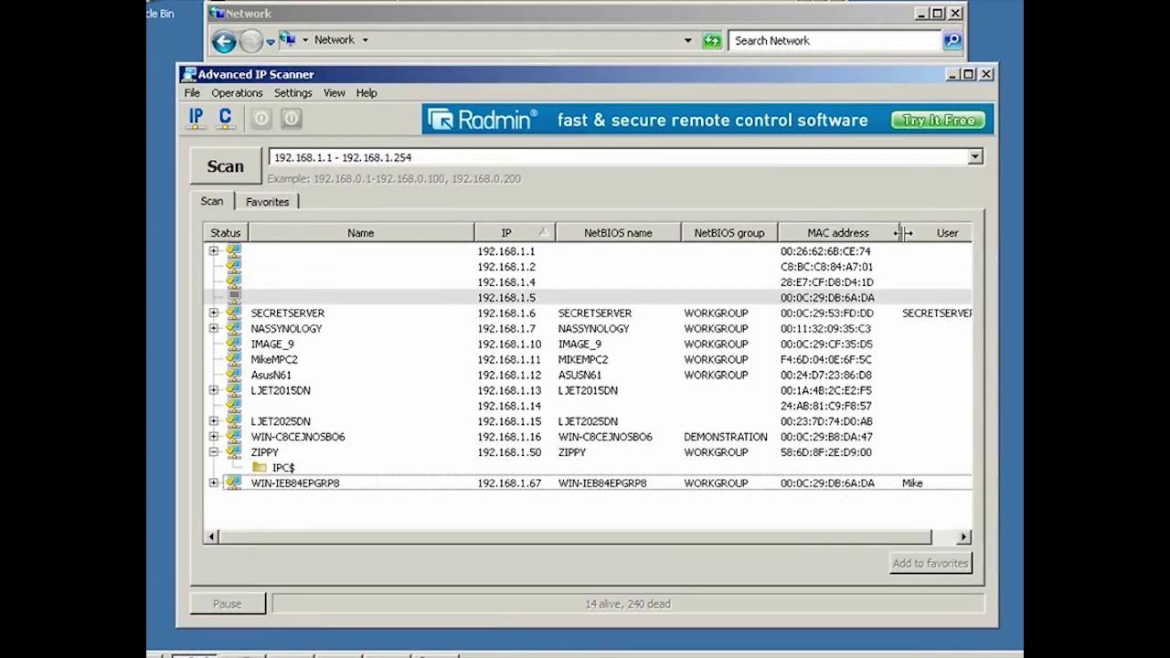
{"action": "left_click", "coordinate": [922, 485]}
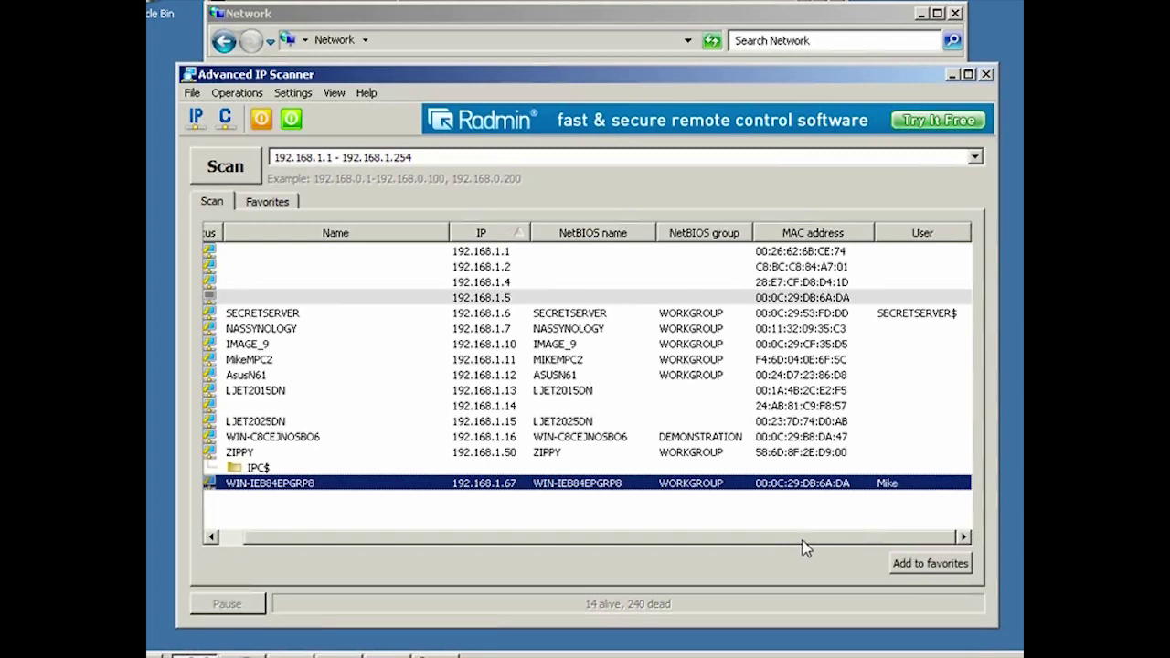
{"action": "left_click_drag", "start_coordinate": [805, 538], "coordinate": [781, 537]}
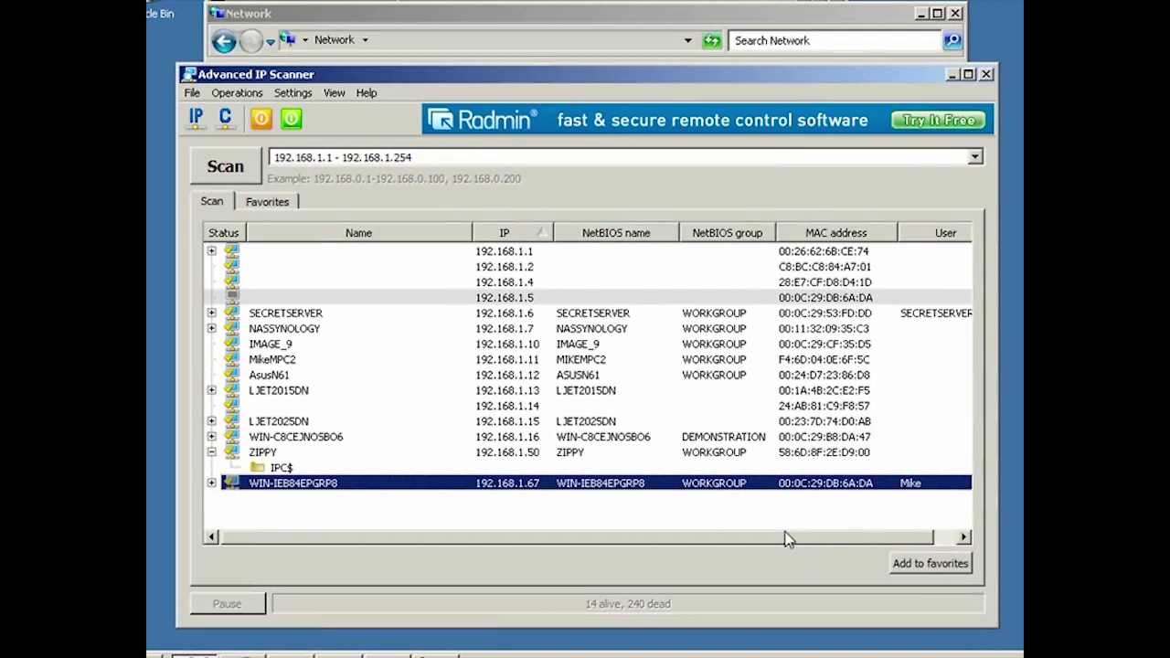
{"action": "left_click", "coordinate": [797, 517]}
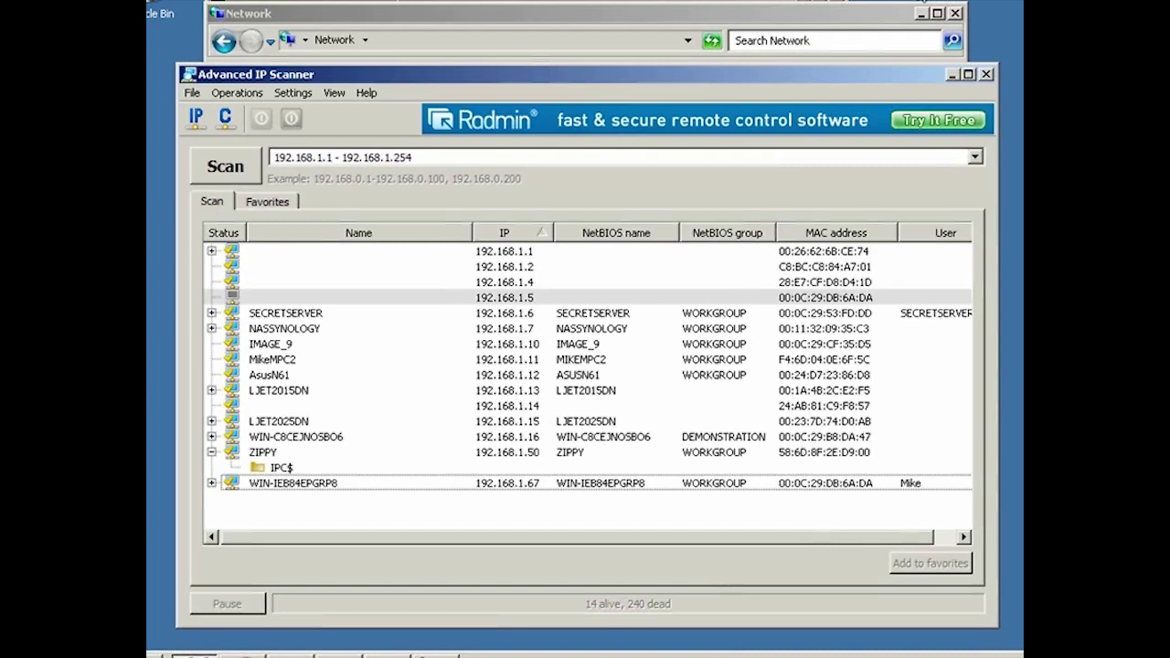
- Switch to Advanced Port Scanner and minimize the Network, Command Prompt and Advanced IP Scanner windows
{"action": "left_click", "coordinate": [922, 15]}
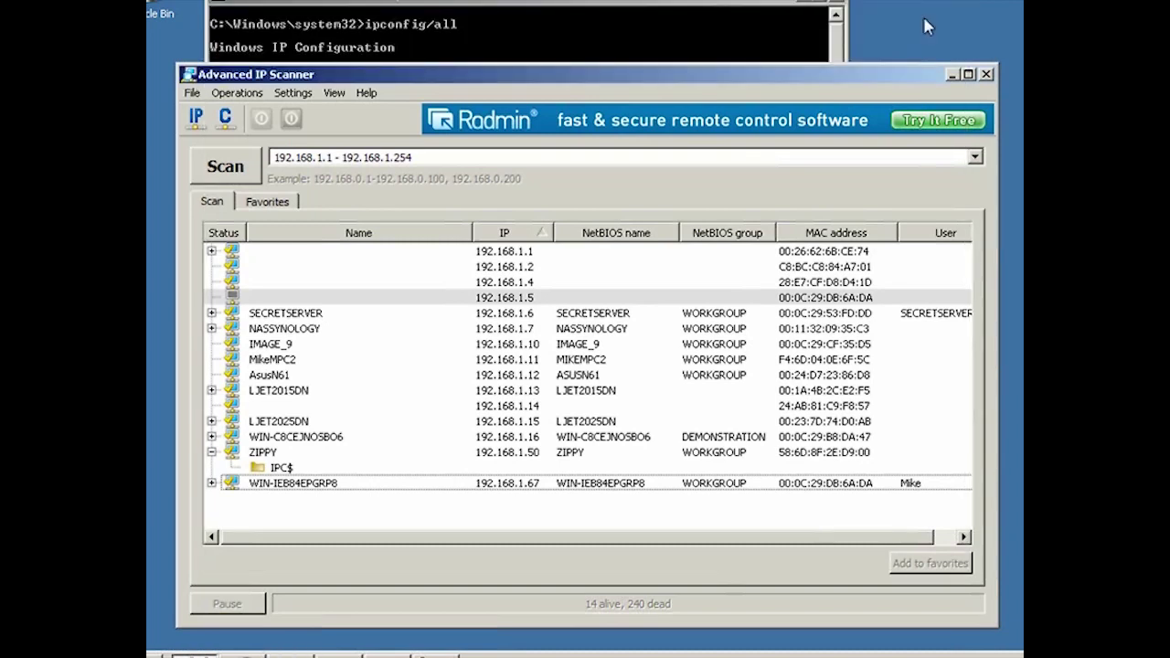
{"action": "left_click", "coordinate": [803, 5]}
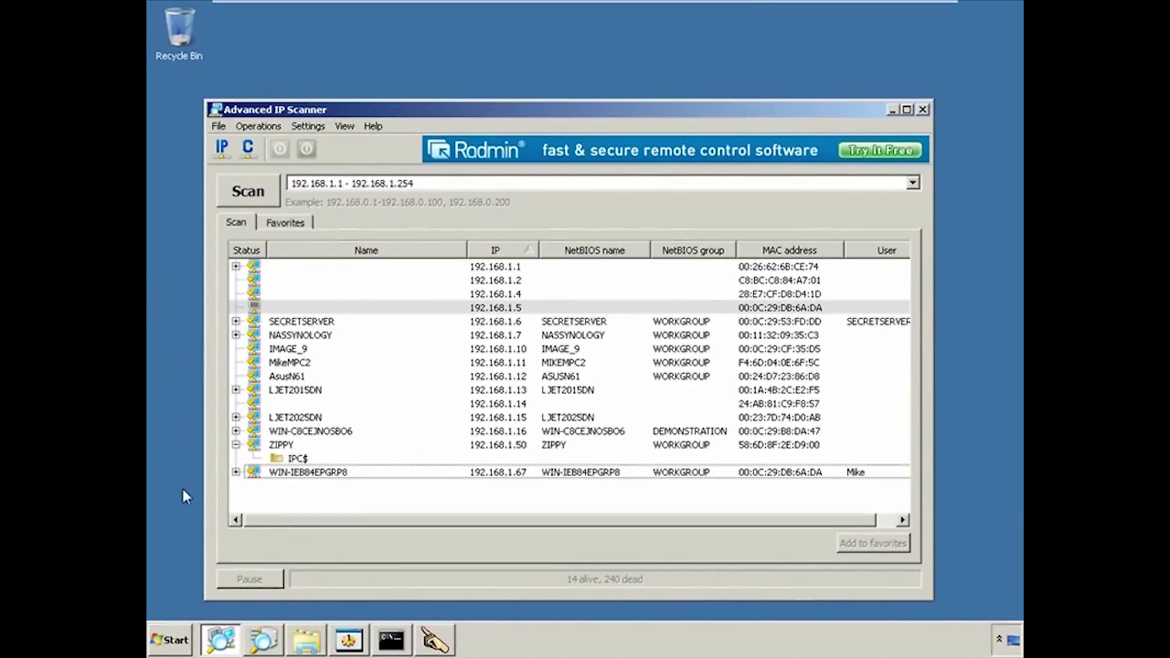
{"action": "mouse_move", "coordinate": [277, 647]}
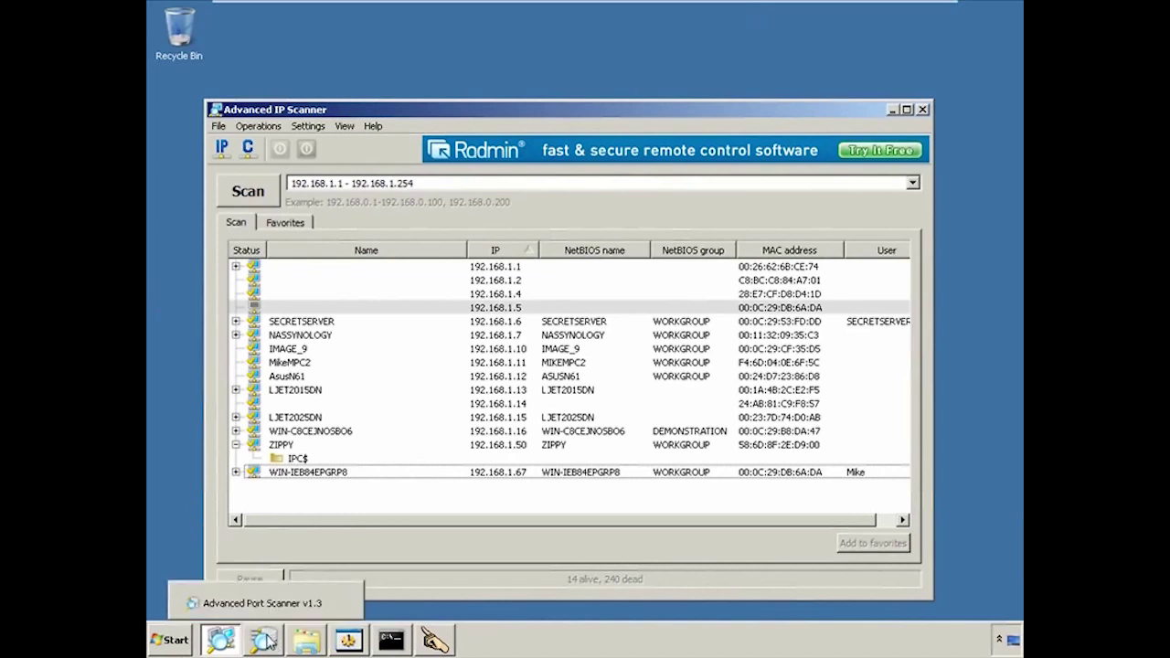
{"action": "left_click", "coordinate": [270, 643]}
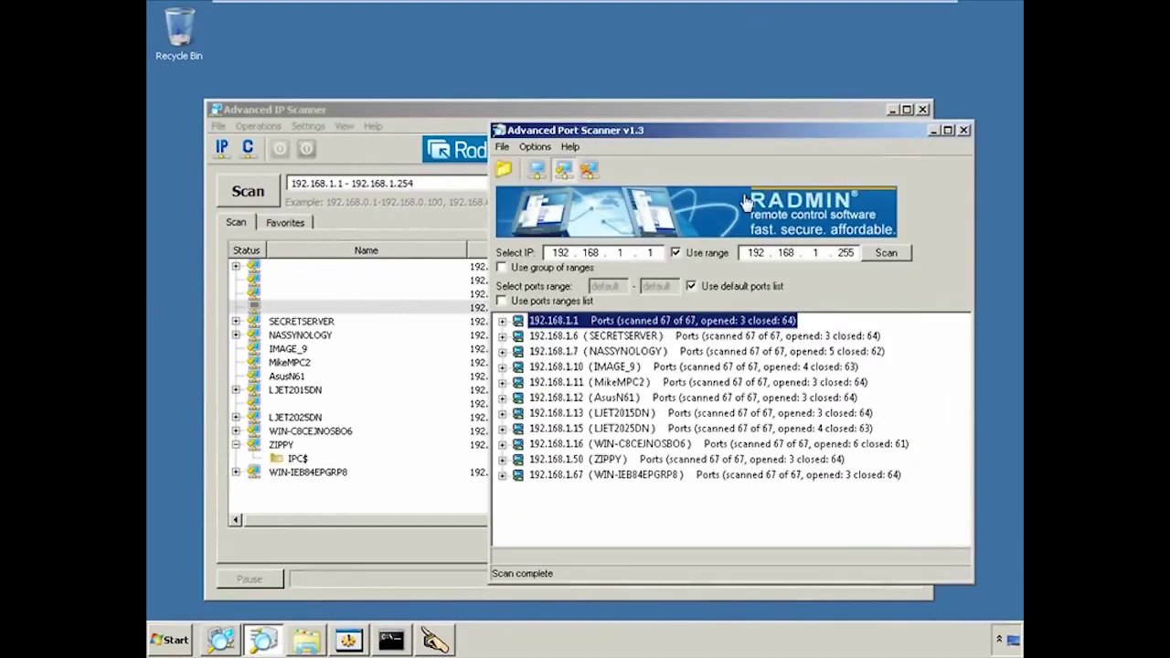
{"action": "left_click", "coordinate": [893, 109]}
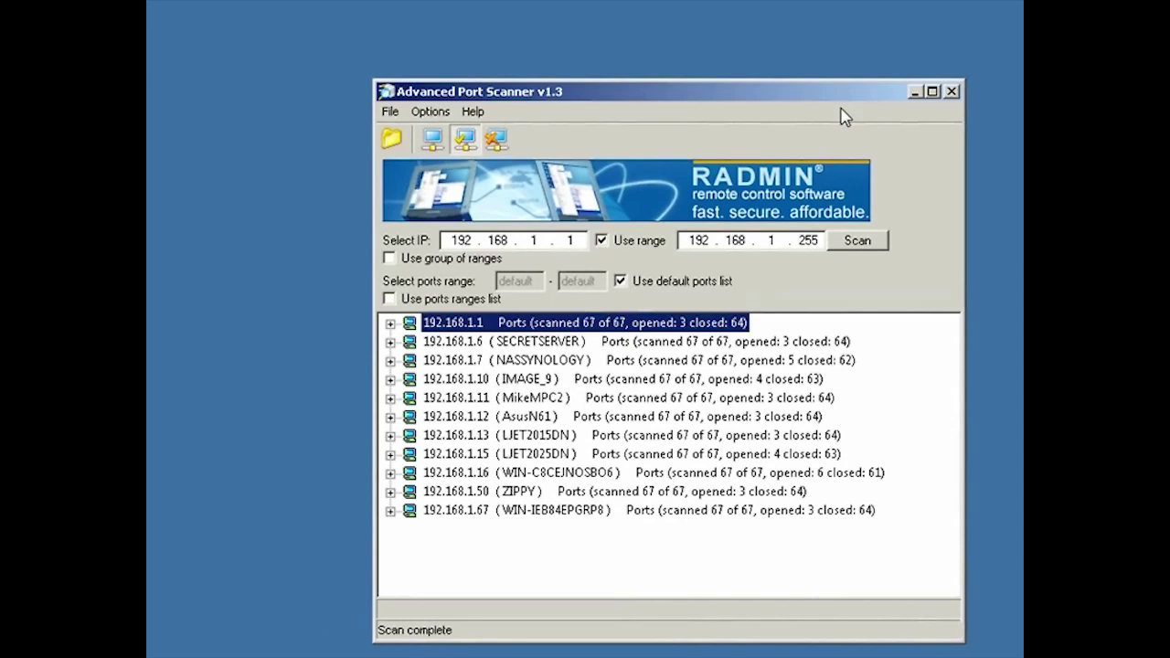
- Expand the open ports of host SECRETSERVER to review them, and collapse the host again
{"action": "left_click", "coordinate": [390, 342]}
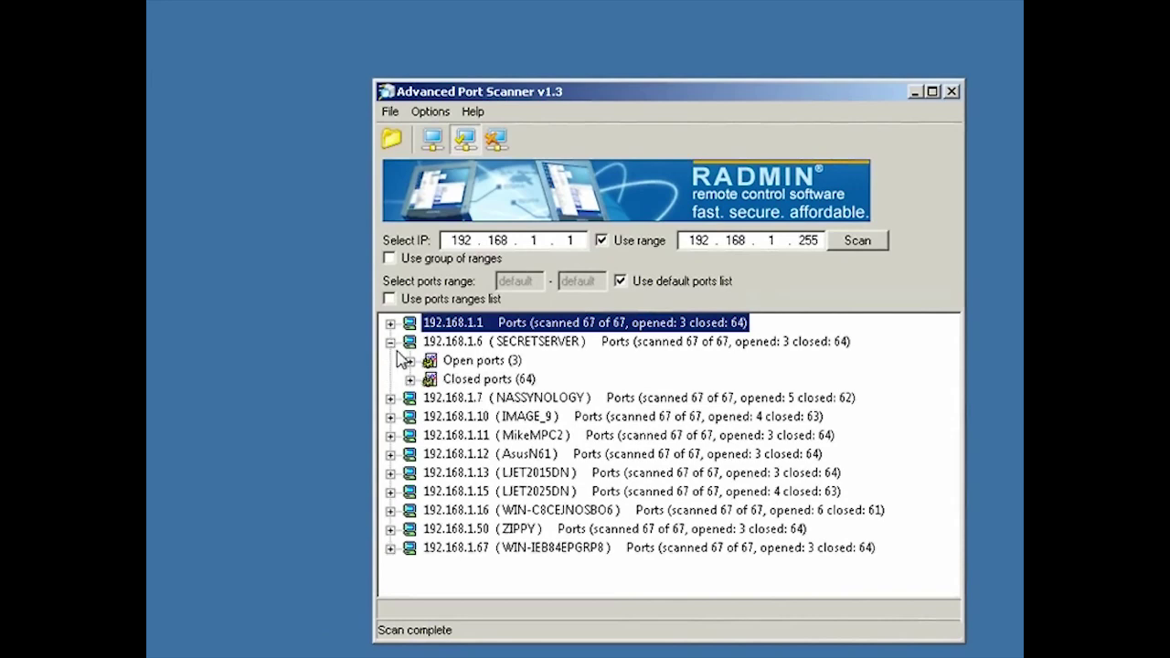
{"action": "left_click", "coordinate": [410, 362]}
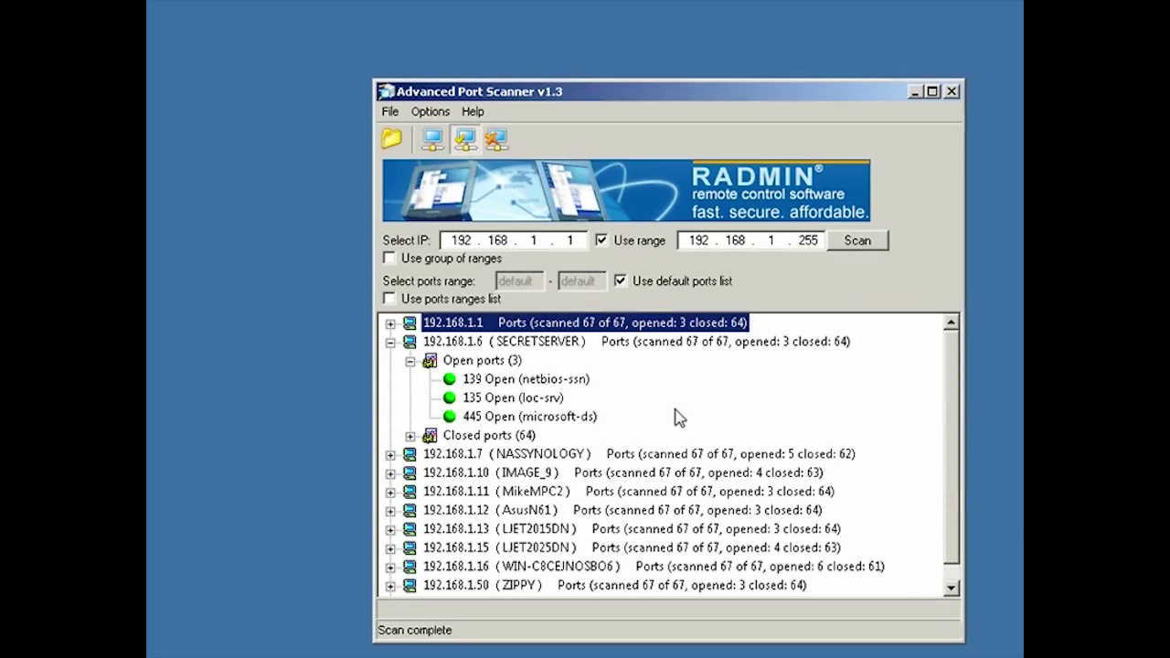
{"action": "left_click", "coordinate": [390, 342]}
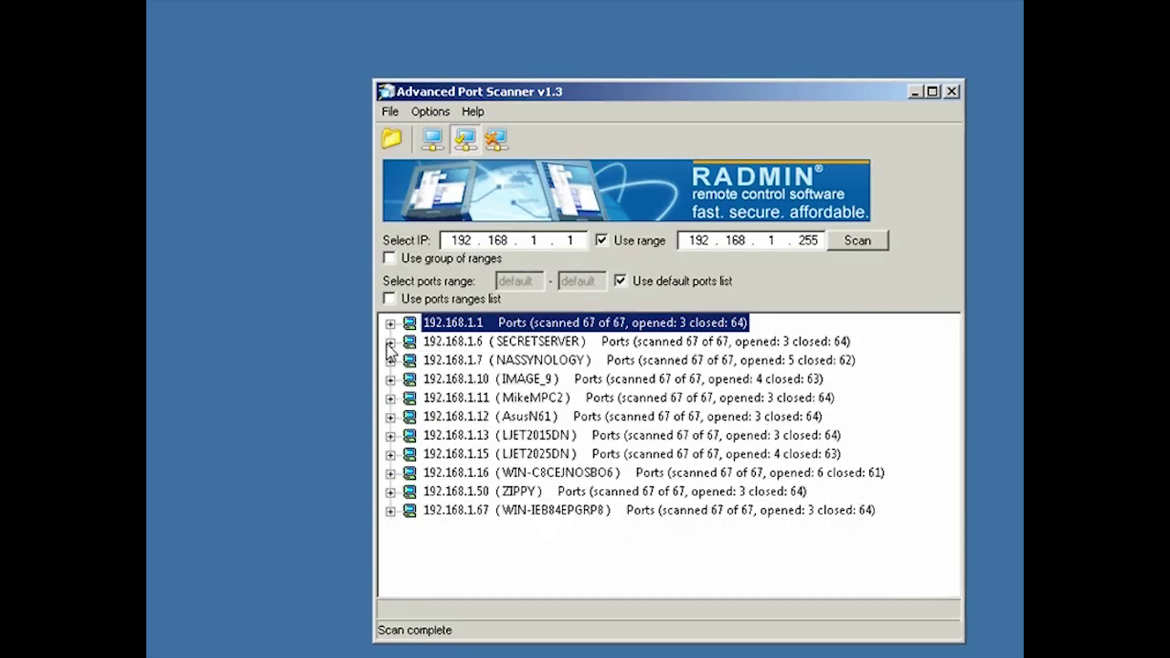
- Review the open ports of host NASSYNOLOGY, including telnet, www-http and printer, and collapse the host again
{"action": "left_click", "coordinate": [391, 360]}
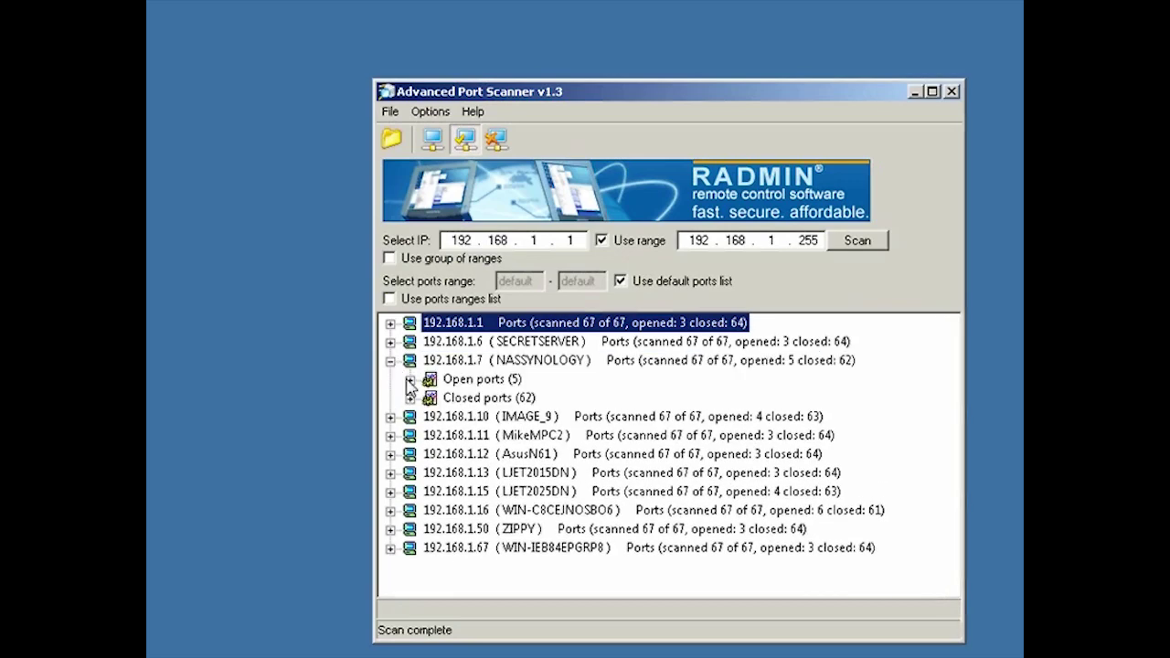
{"action": "left_click", "coordinate": [410, 379]}
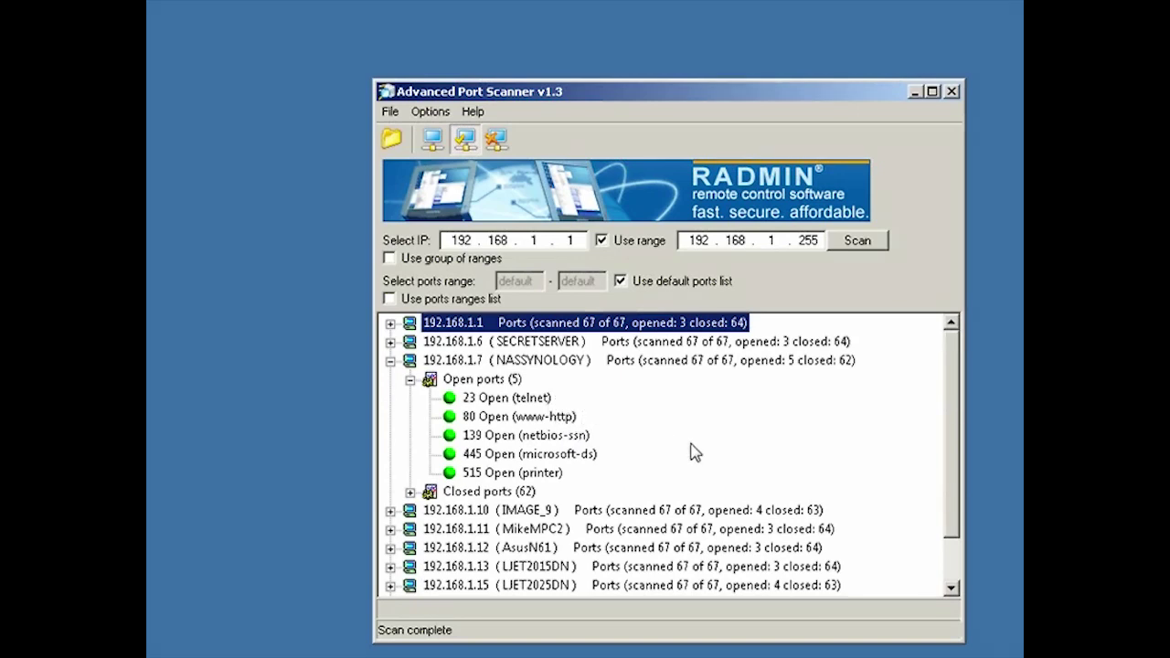
{"action": "left_click", "coordinate": [543, 474]}
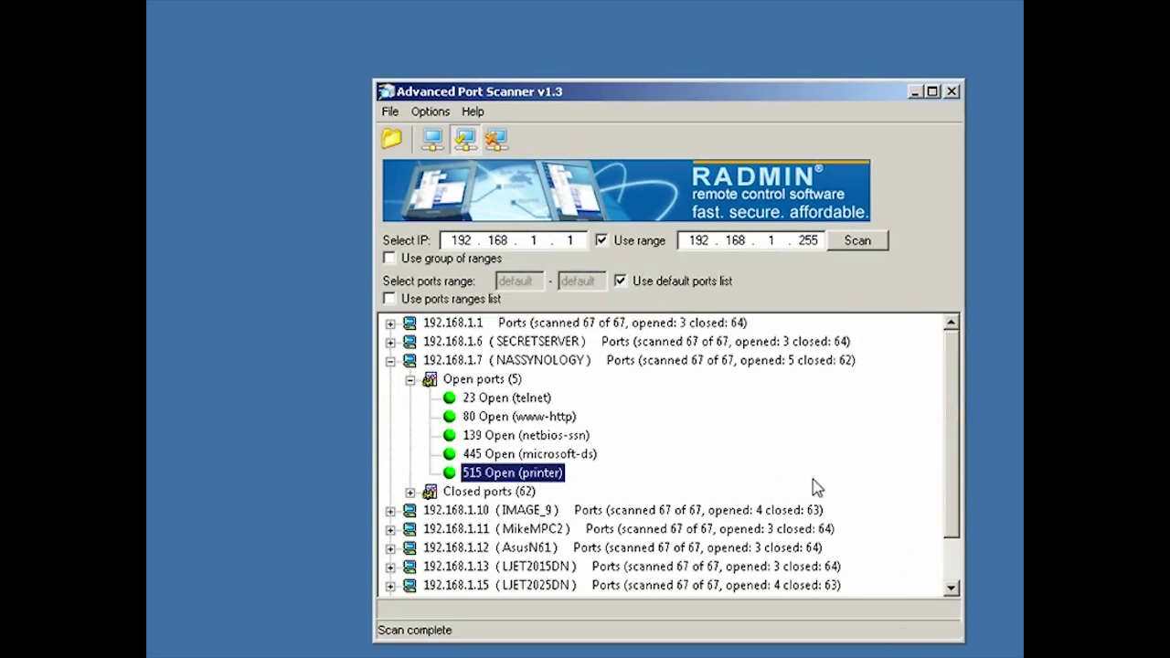
{"action": "left_click", "coordinate": [537, 399]}
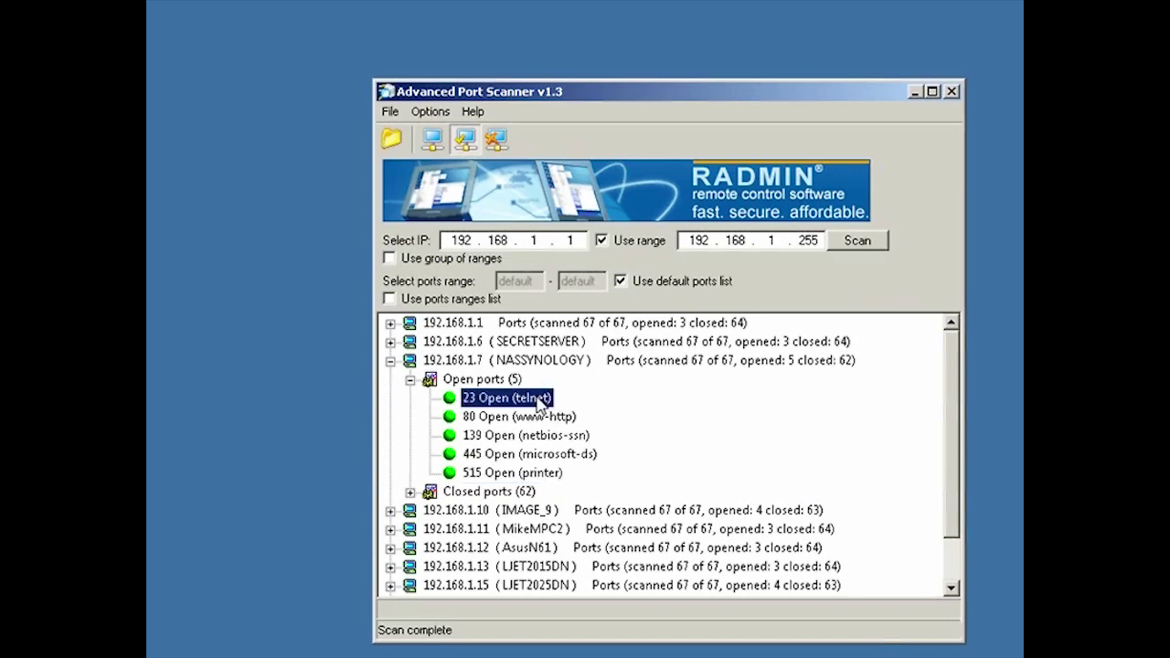
{"action": "left_click", "coordinate": [561, 419]}
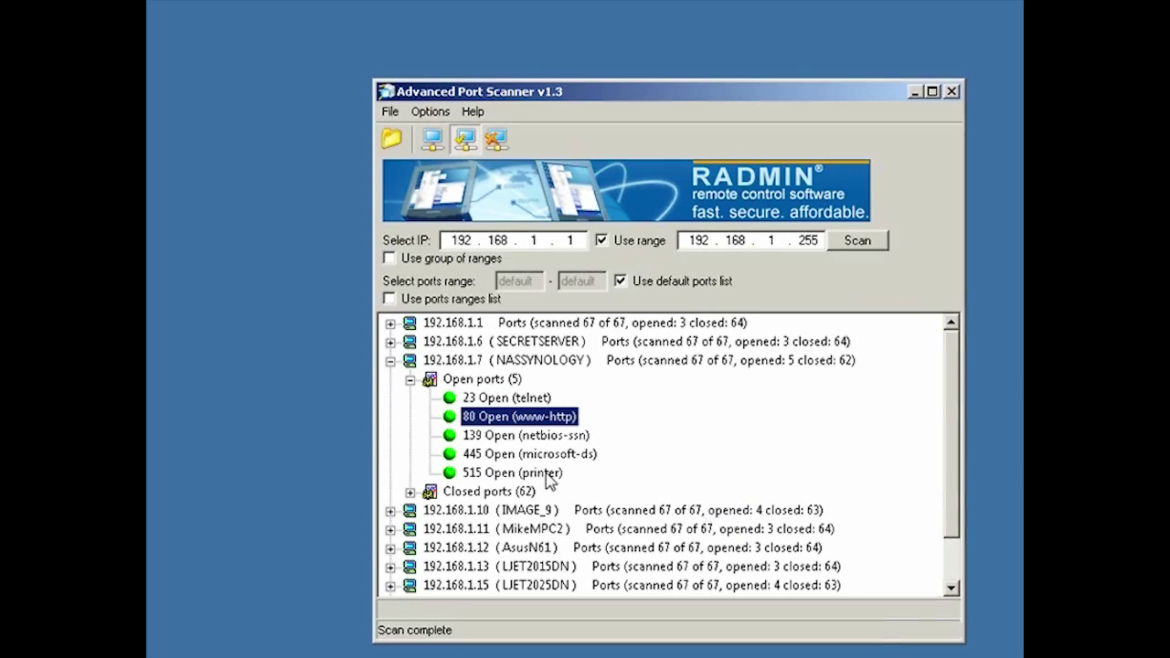
{"action": "left_click", "coordinate": [547, 475]}
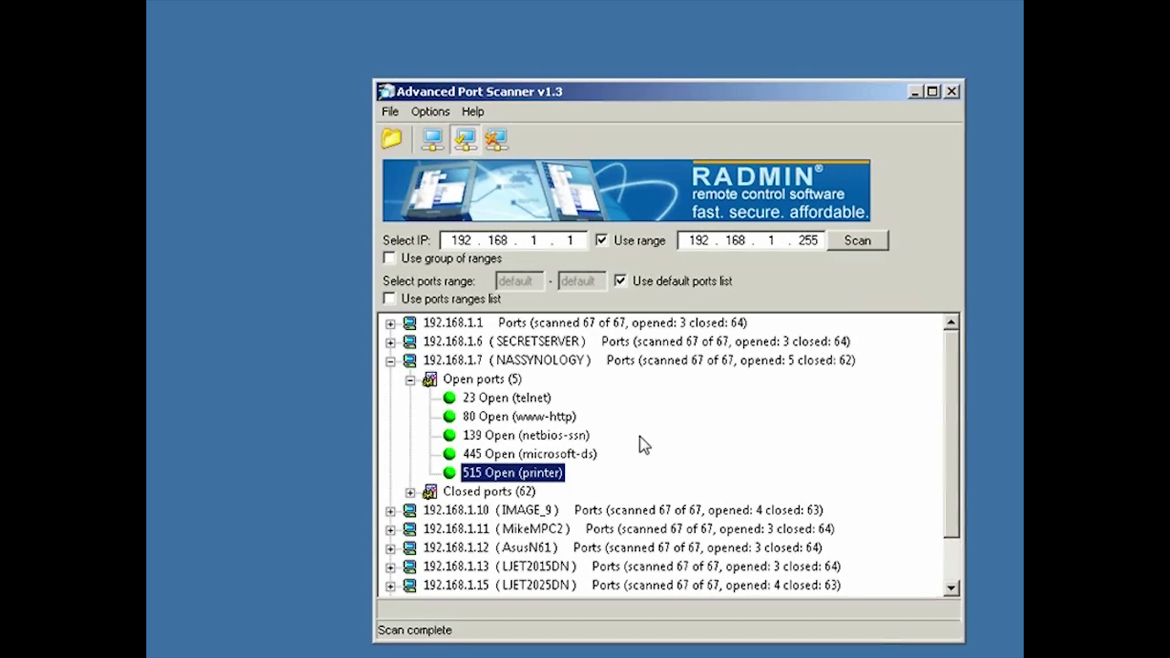
{"action": "left_click", "coordinate": [391, 360]}
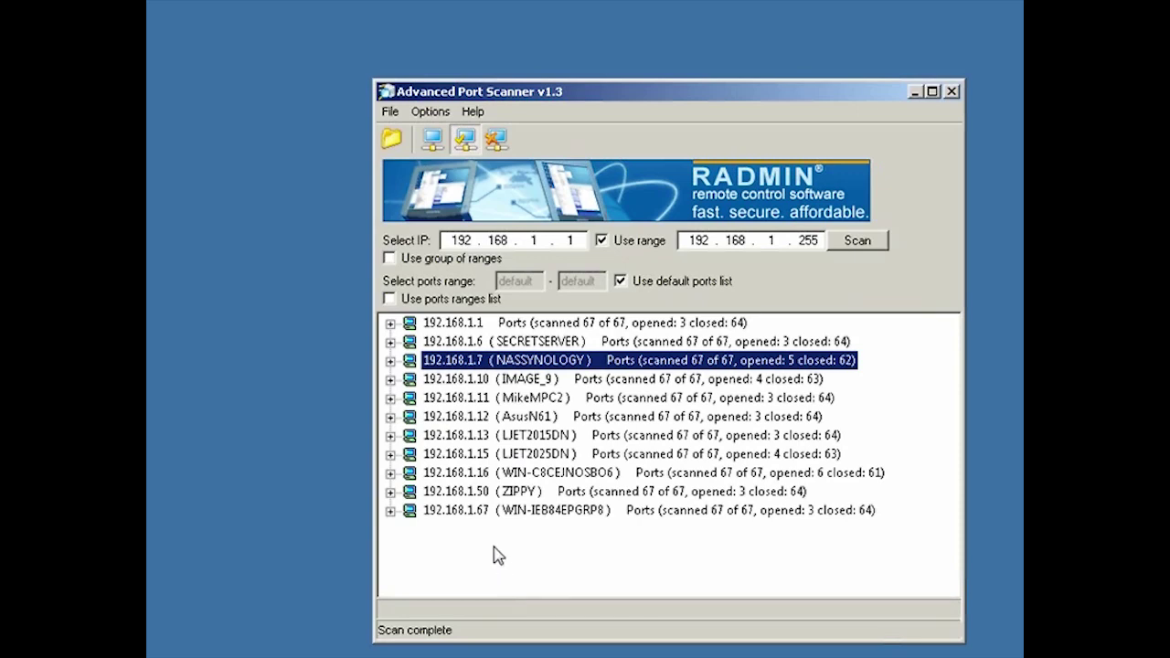
- Expand the open ports of host WIN-C8CEJNOSBO6 and examine its kerberos and domain ports
{"action": "left_click", "coordinate": [390, 473]}
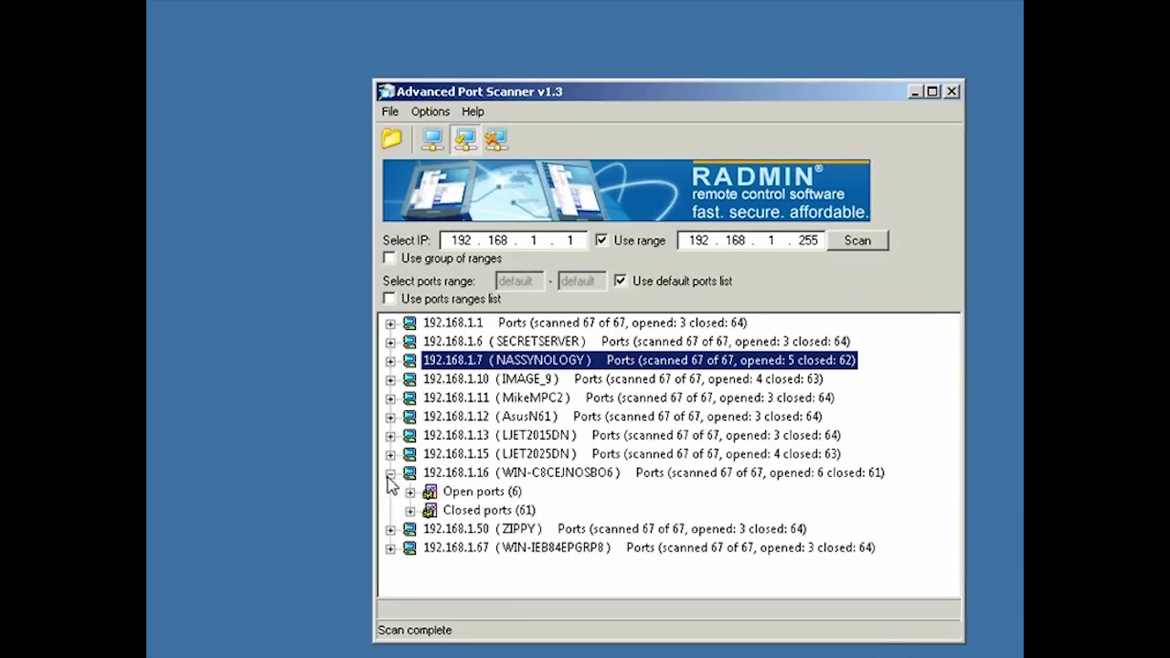
{"action": "left_click", "coordinate": [410, 492]}
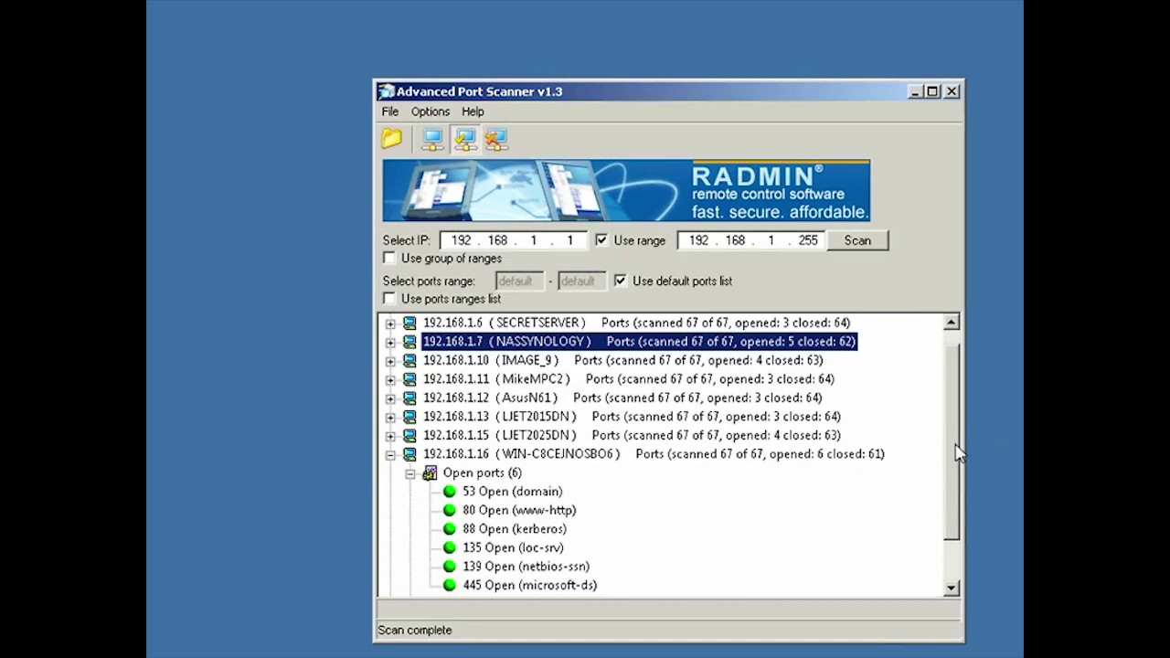
{"action": "left_click_drag", "start_coordinate": [957, 452], "coordinate": [959, 475]}
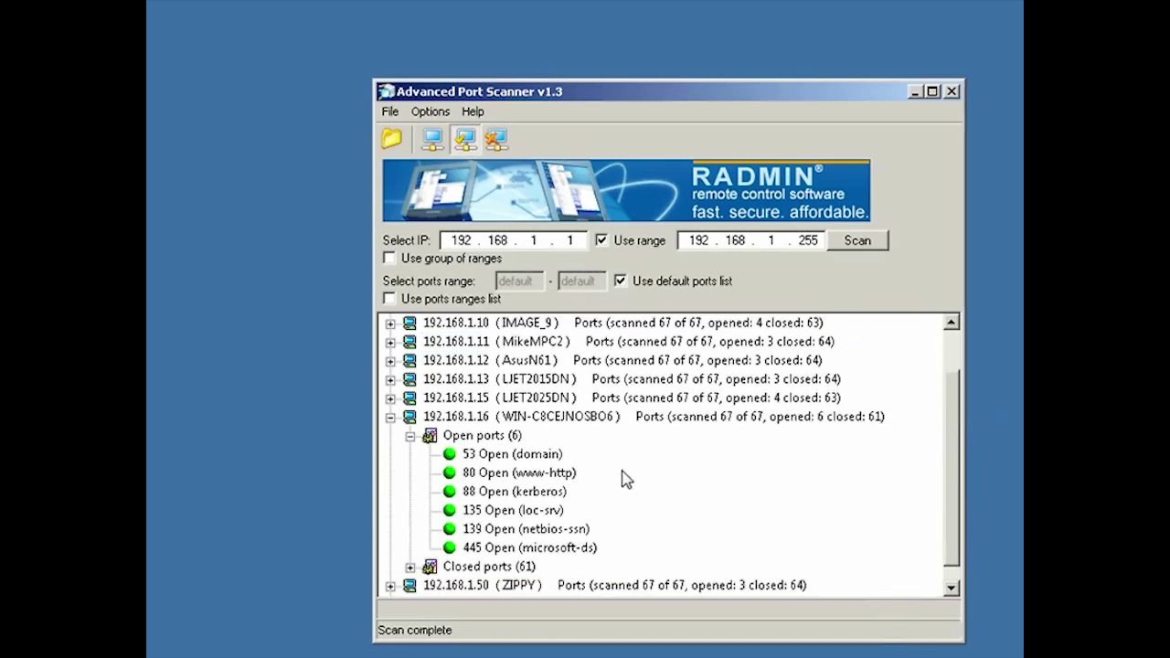
{"action": "left_click", "coordinate": [549, 494]}
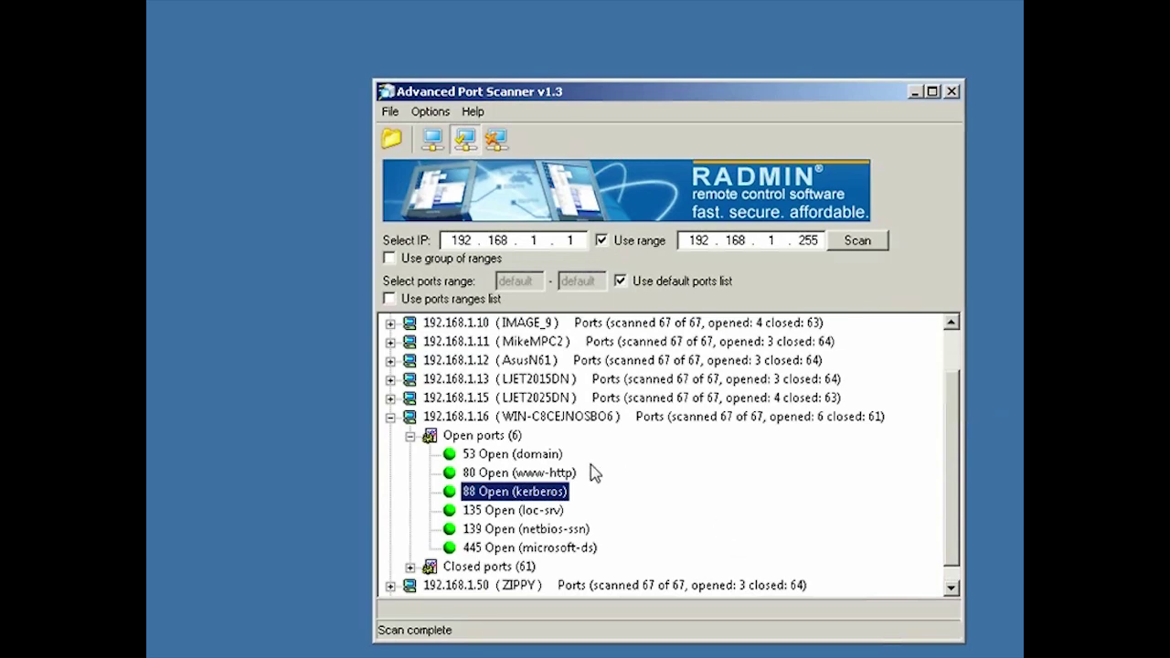
{"action": "left_click", "coordinate": [540, 457]}
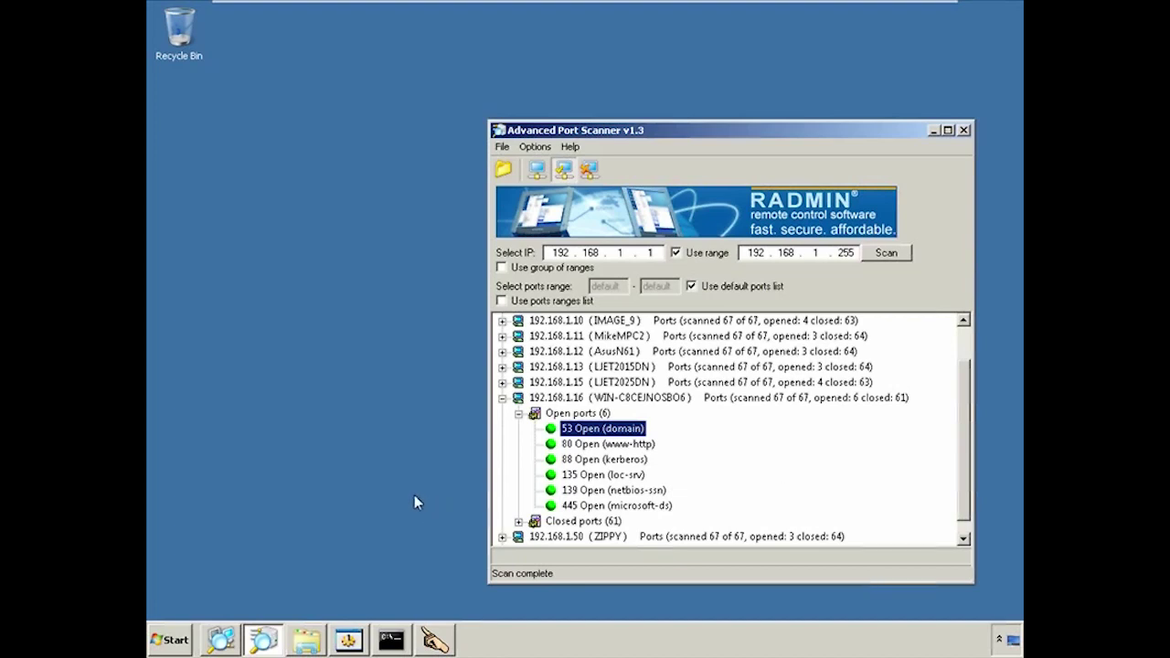
- Switch to NetBIOS Enumerator, move its window higher on the desktop, and expand host 192.168.1.16
{"action": "left_click", "coordinate": [349, 643]}
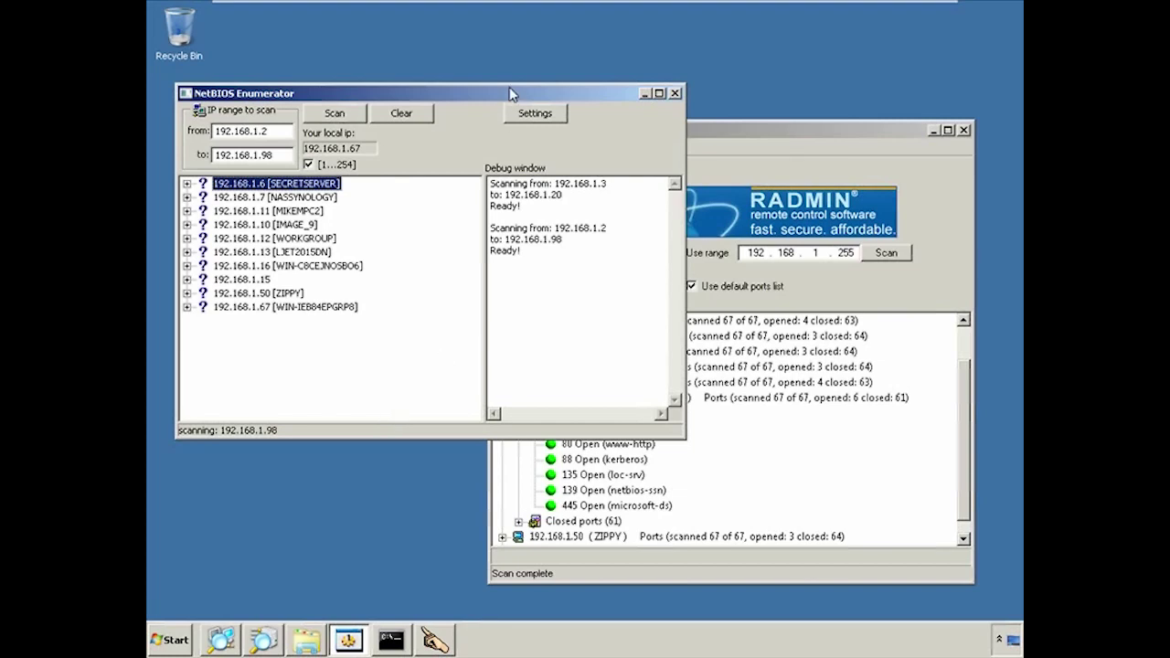
{"action": "left_click_drag", "start_coordinate": [509, 99], "coordinate": [518, 40]}
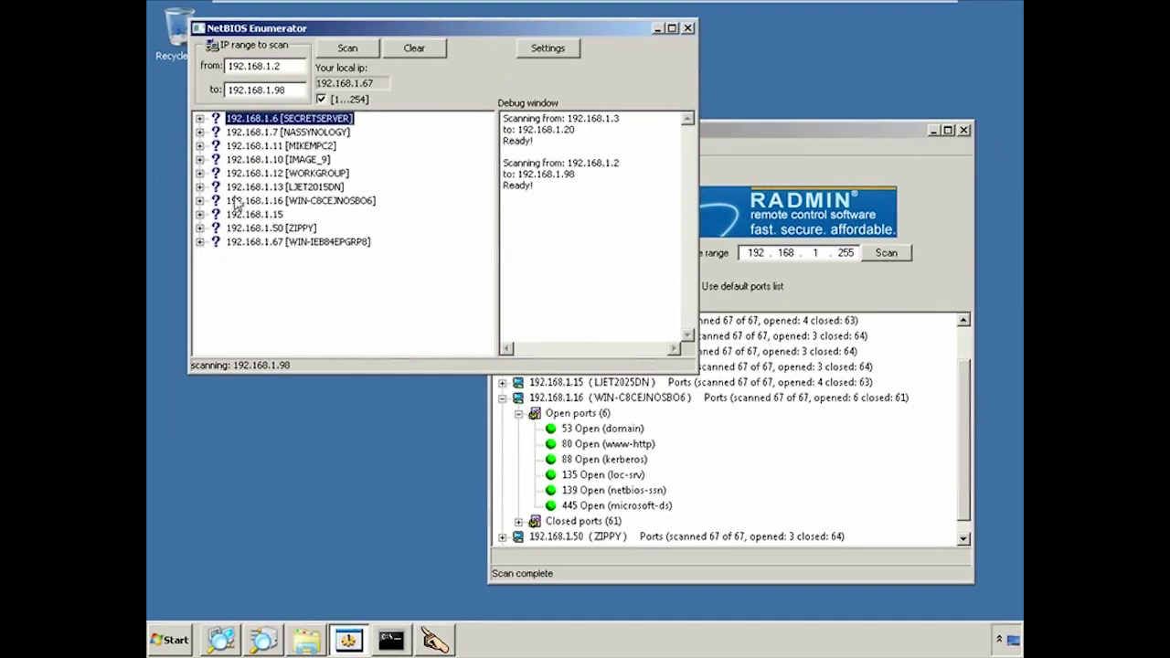
{"action": "left_click", "coordinate": [200, 200]}
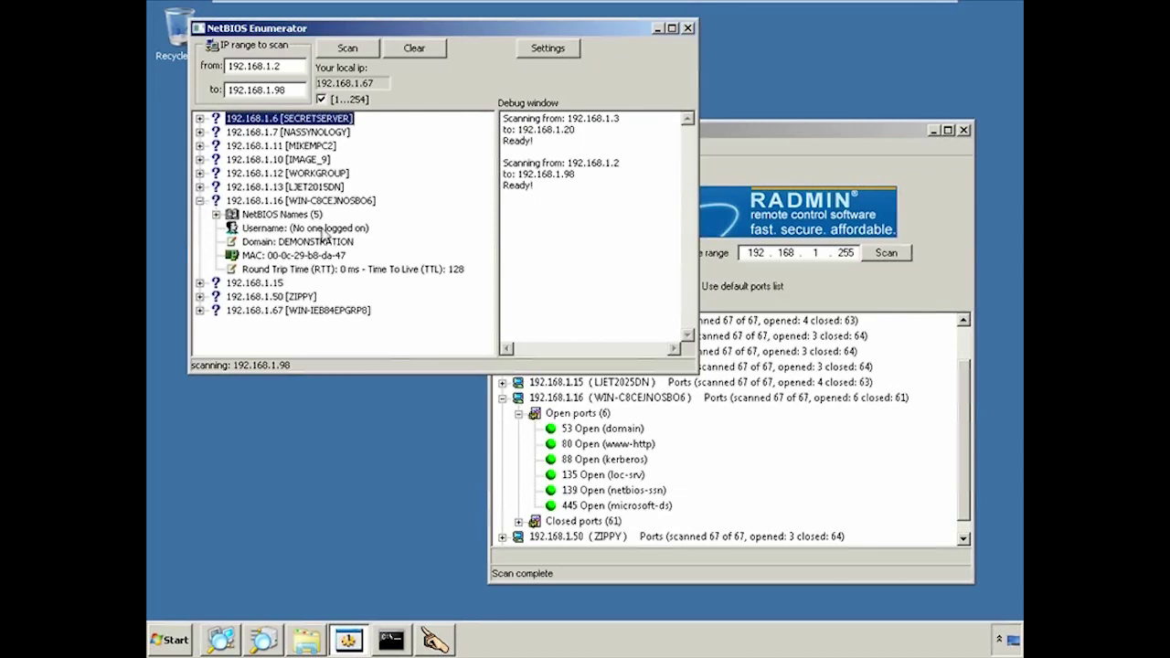
- Examine the Username and Domain entries of host 192.168.1.16 and expand its NetBIOS Names
{"action": "left_click", "coordinate": [323, 231]}
{"action": "left_click", "coordinate": [325, 242]}
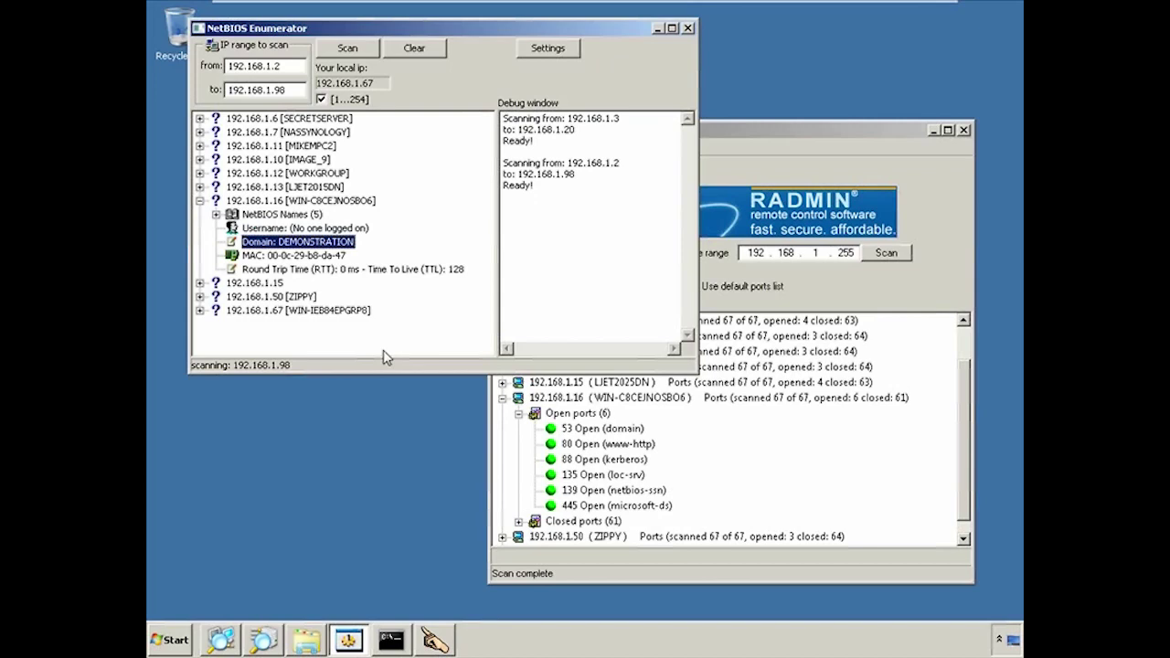
{"action": "left_click", "coordinate": [217, 215]}
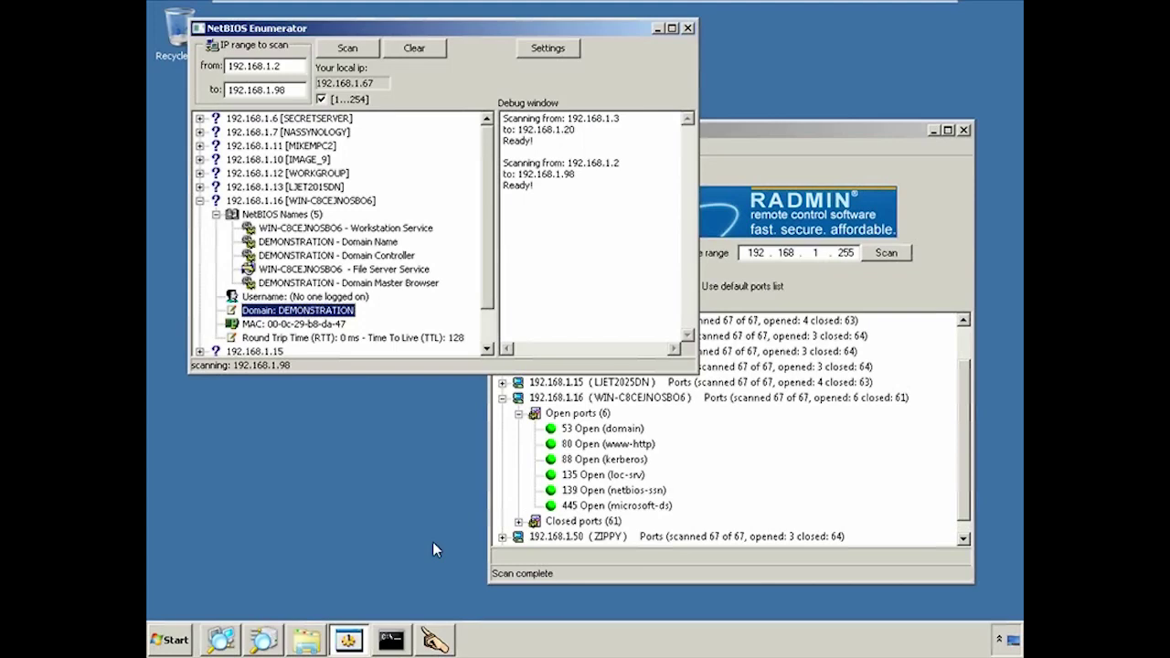
- Minimize the NetBIOS Enumerator and Advanced Port Scanner windows and bring up Winfingerprint
{"action": "left_click", "coordinate": [658, 28]}
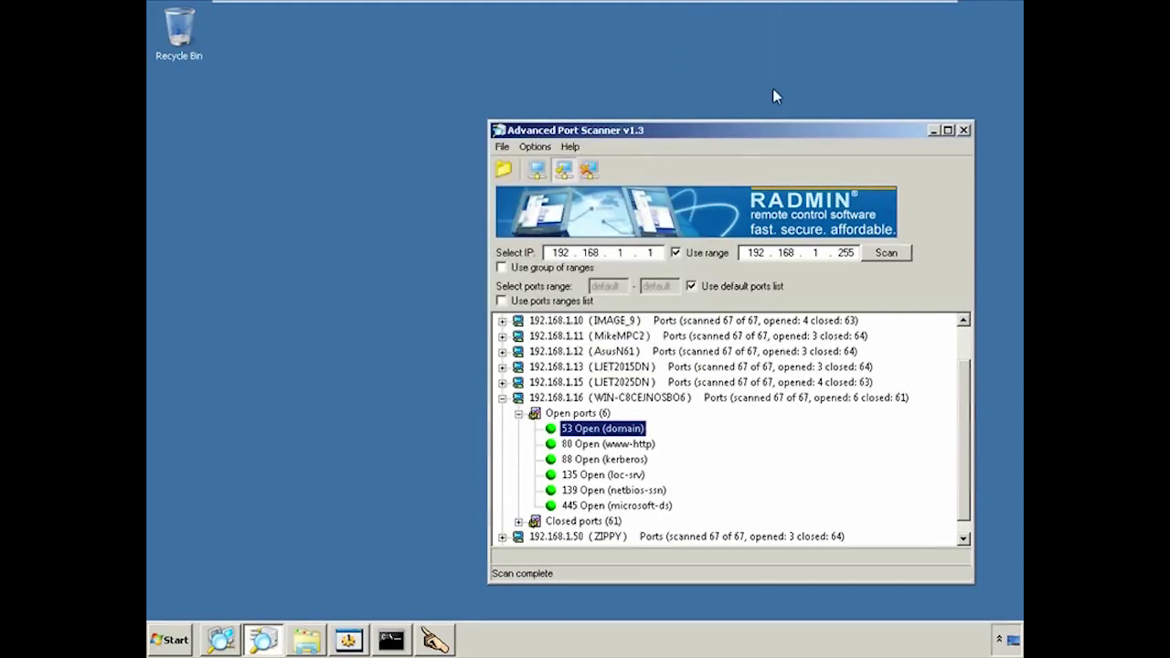
{"action": "left_click", "coordinate": [934, 131]}
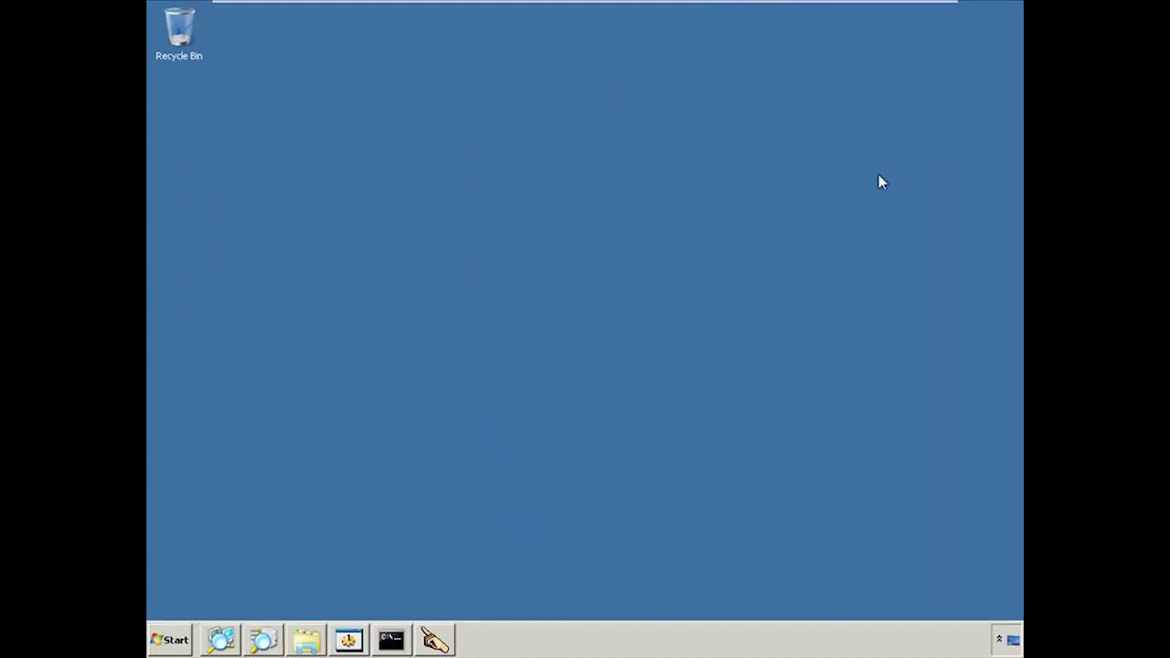
{"action": "left_click", "coordinate": [442, 642]}
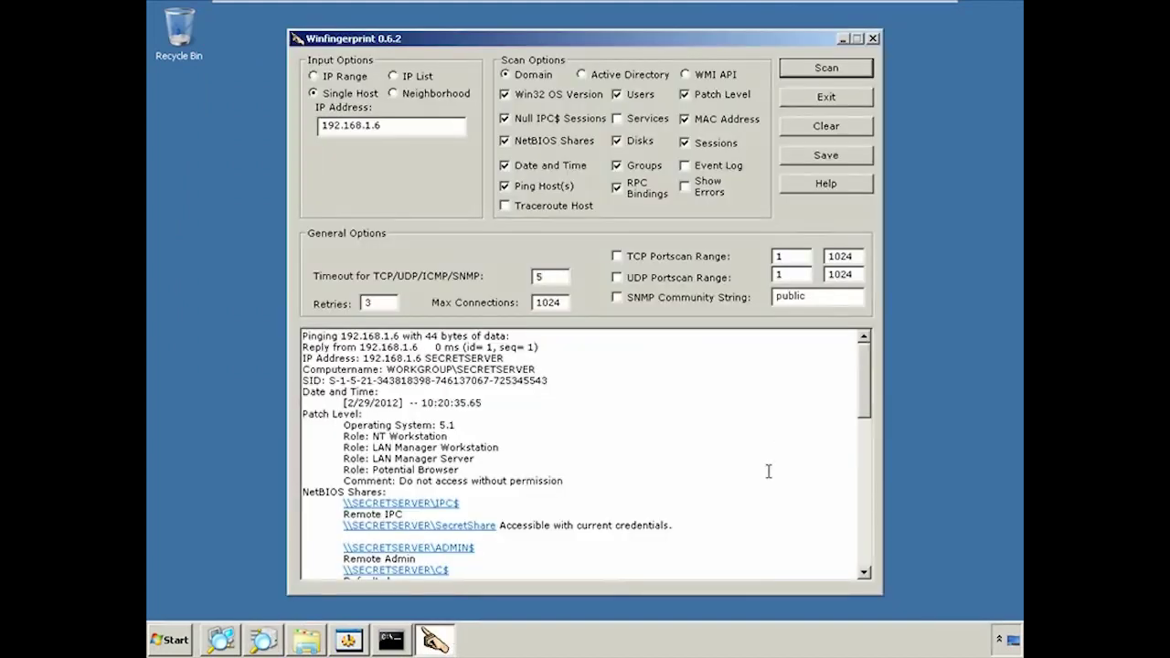
- Examine the host name, date and time, and operating system entries in the scan results for 192.168.1.6
{"action": "double_click", "coordinate": [459, 357]}
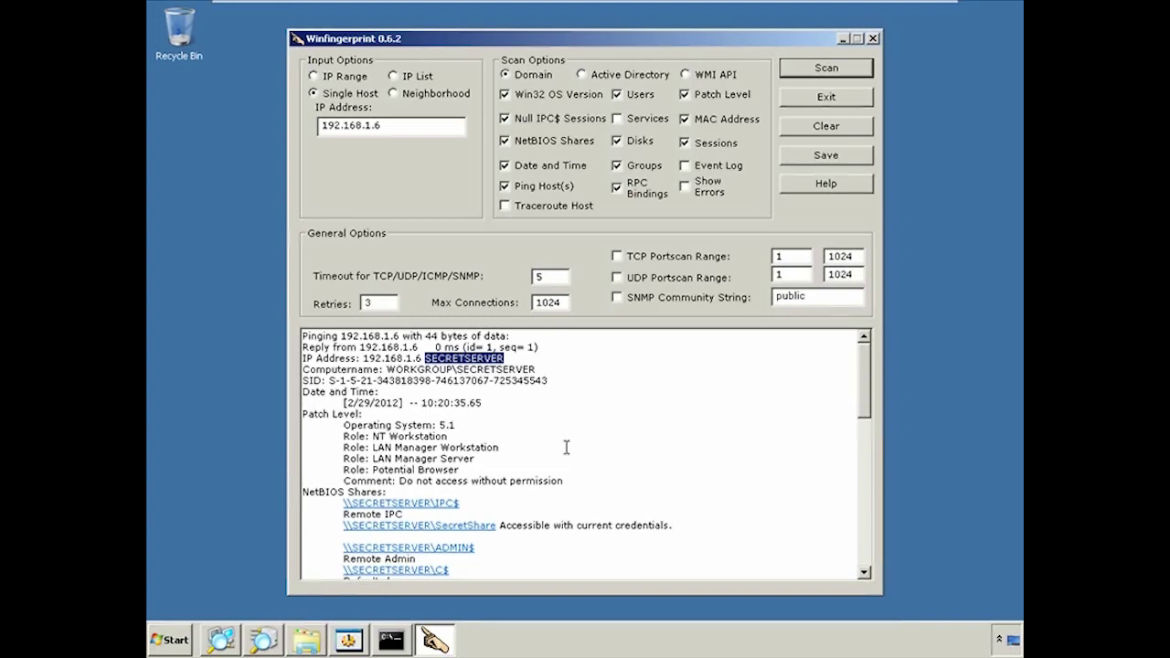
{"action": "left_click", "coordinate": [547, 362]}
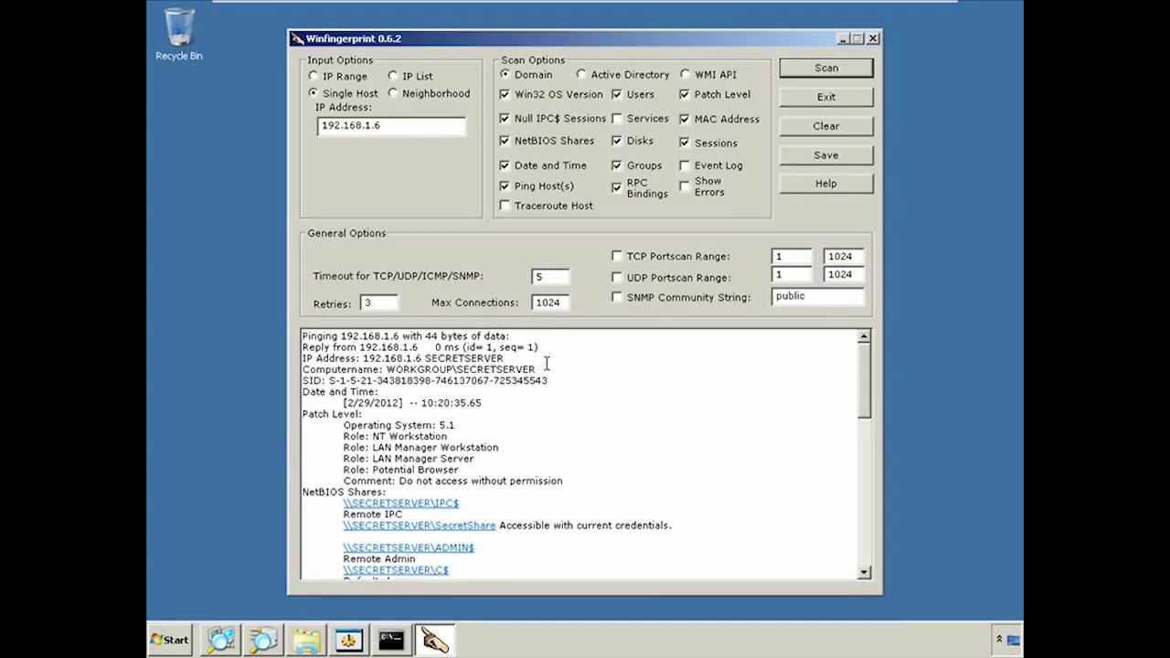
{"action": "left_click", "coordinate": [437, 412]}
{"action": "left_click", "coordinate": [483, 402]}
{"action": "left_click_drag", "start_coordinate": [343, 426], "coordinate": [485, 429]}
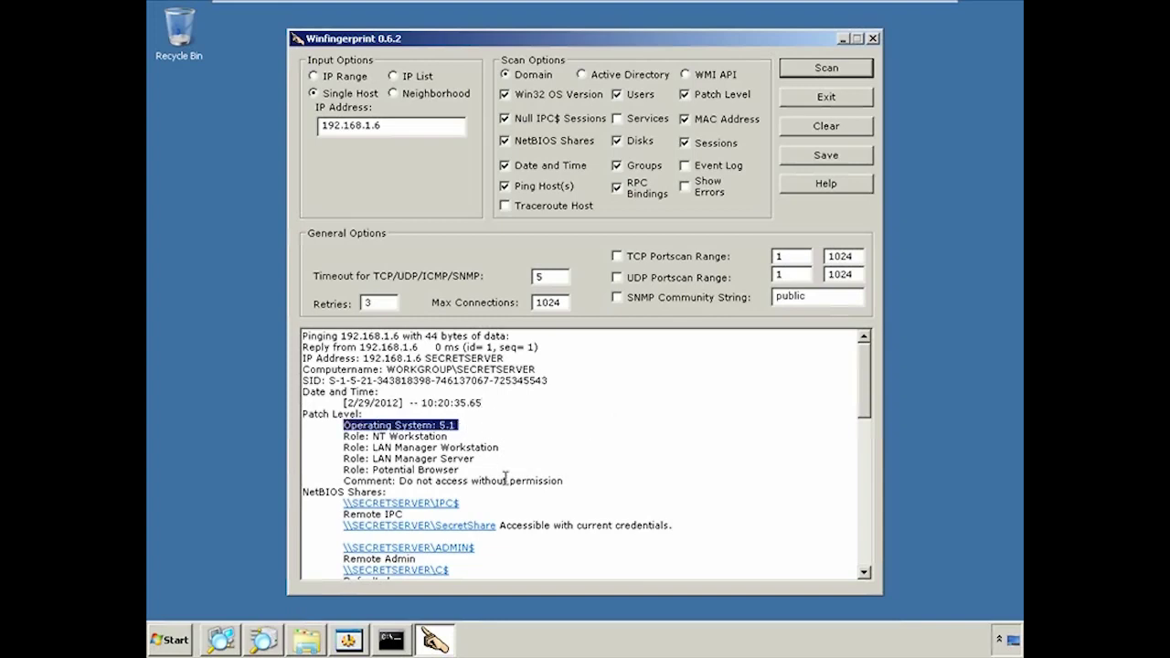
{"action": "left_click", "coordinate": [707, 424]}
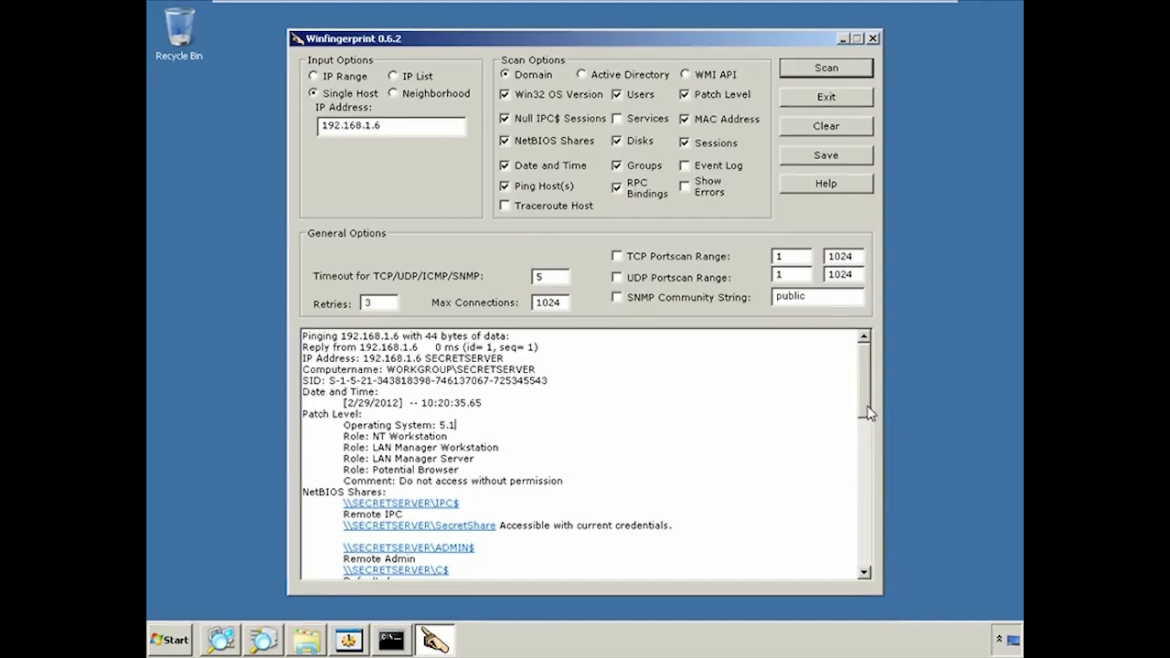
- Review the NetBIOS Shares and RPC Bindings of host 192.168.1.6, and return to the beginning of the results
{"action": "left_click_drag", "start_coordinate": [868, 413], "coordinate": [859, 448]}
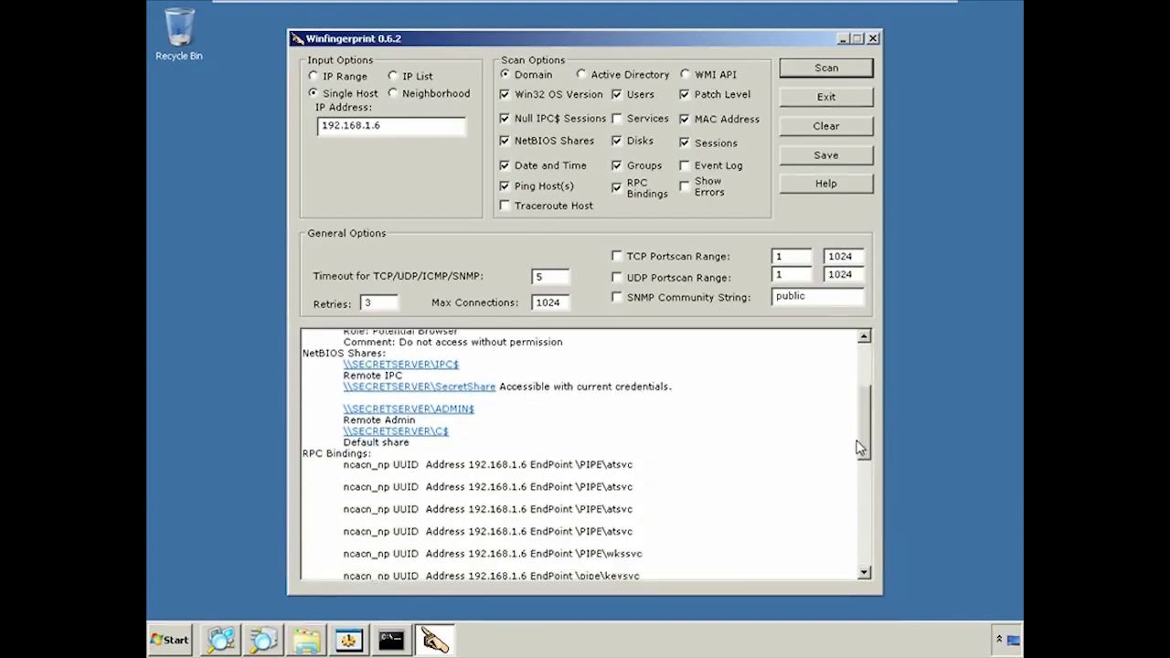
{"action": "scroll", "coordinate": [860, 448], "scroll_direction": "down", "scroll_amount": 2}
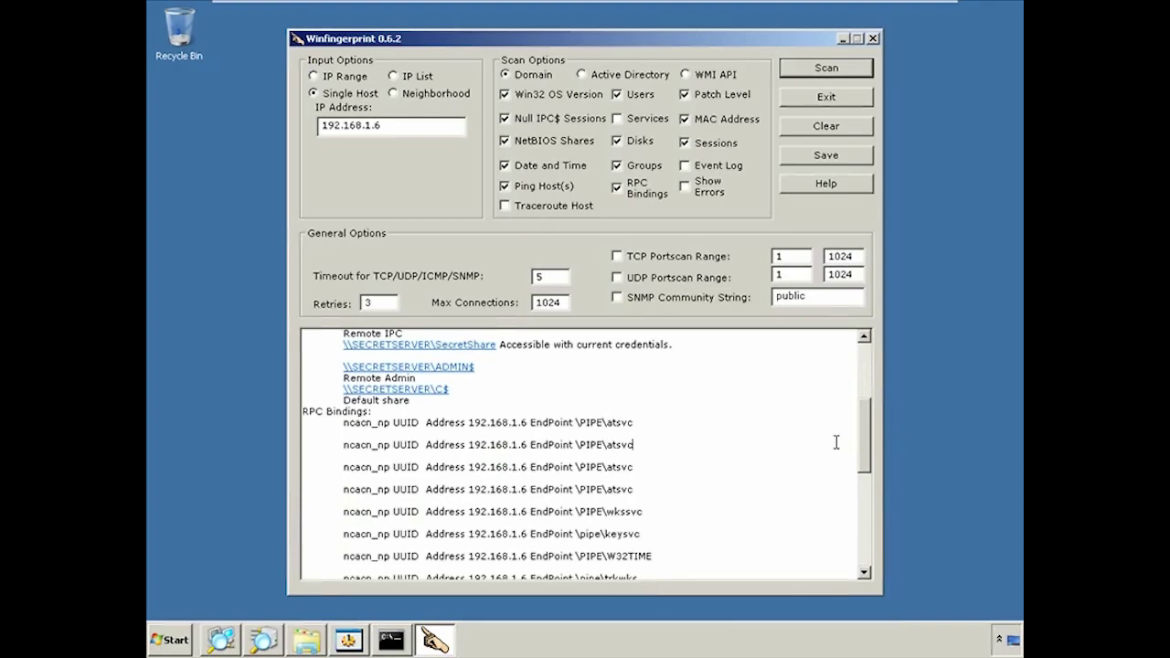
{"action": "left_click_drag", "start_coordinate": [868, 448], "coordinate": [873, 395]}
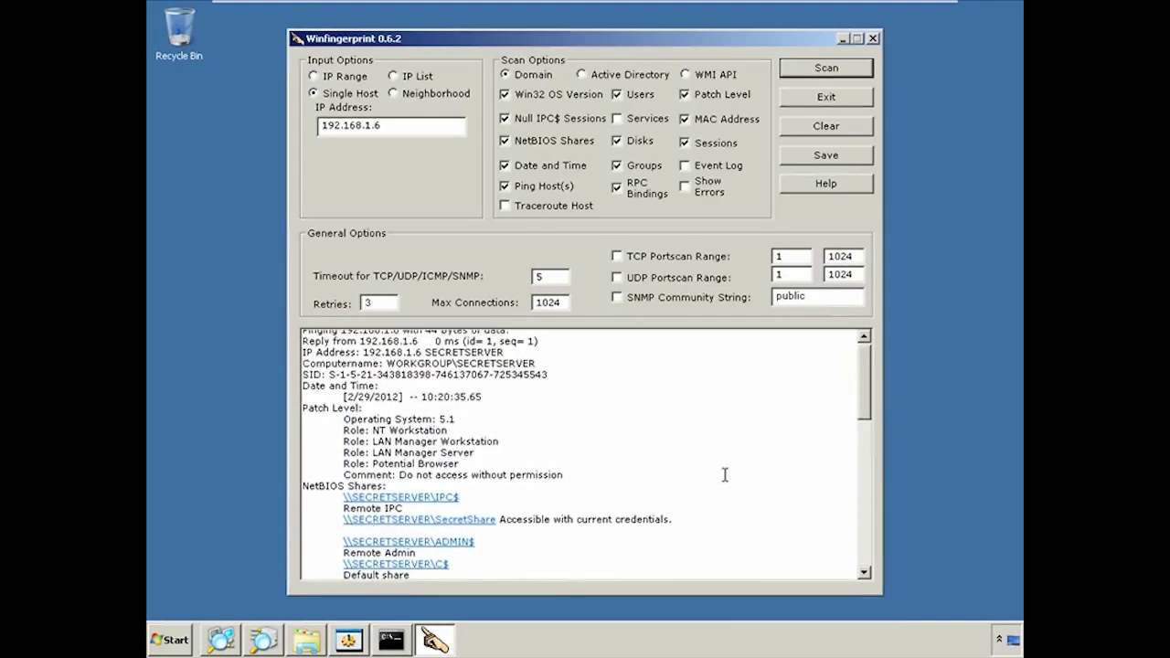